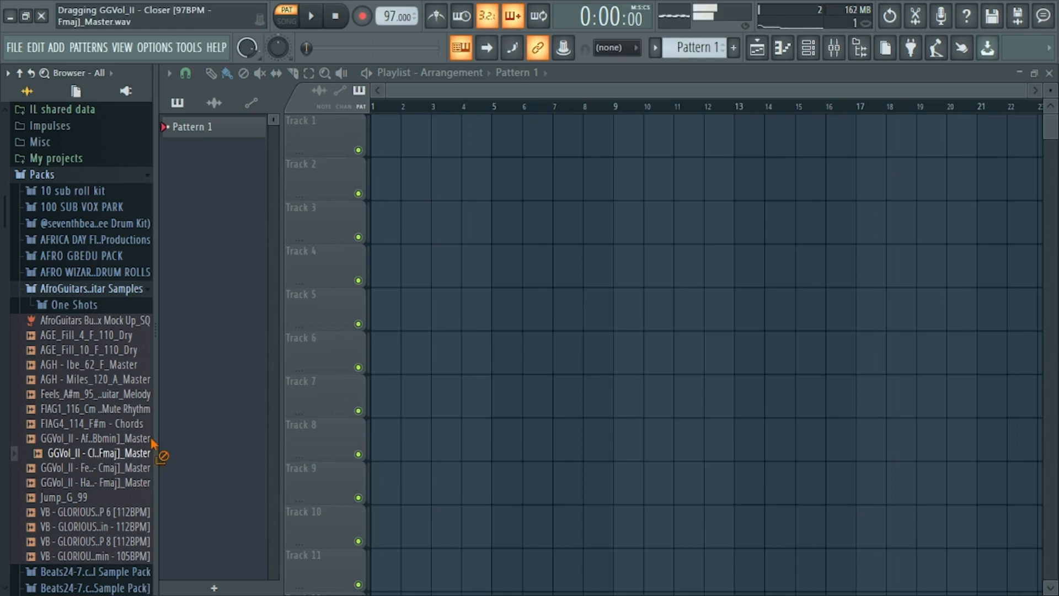
Place the GGVol_II - Closer guitar loop at bar 1 of Track 1 and play it in song mode
drag(150, 439, 238, 113)
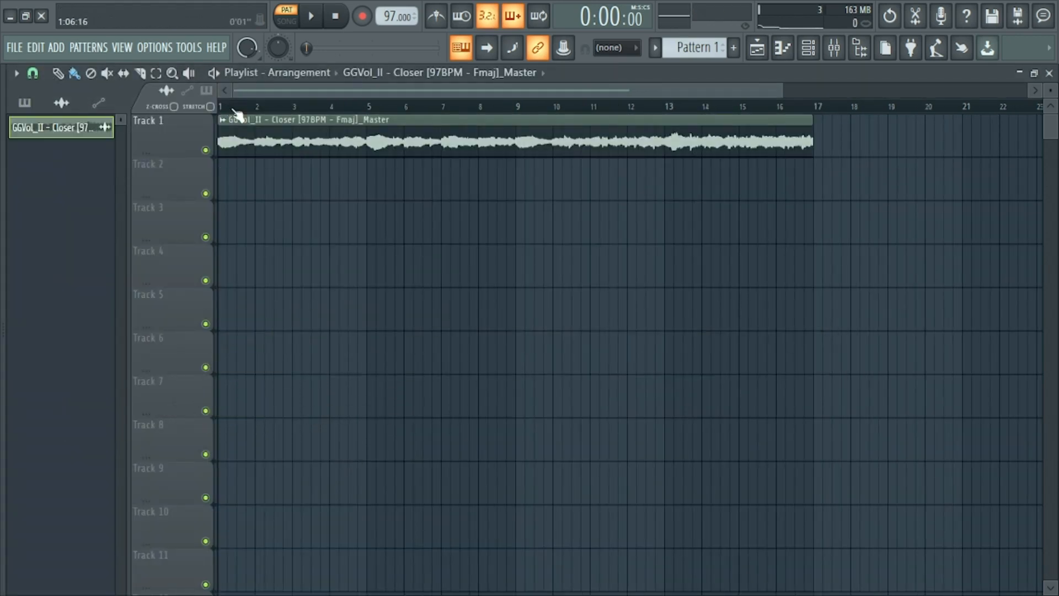
click(286, 21)
key(space)
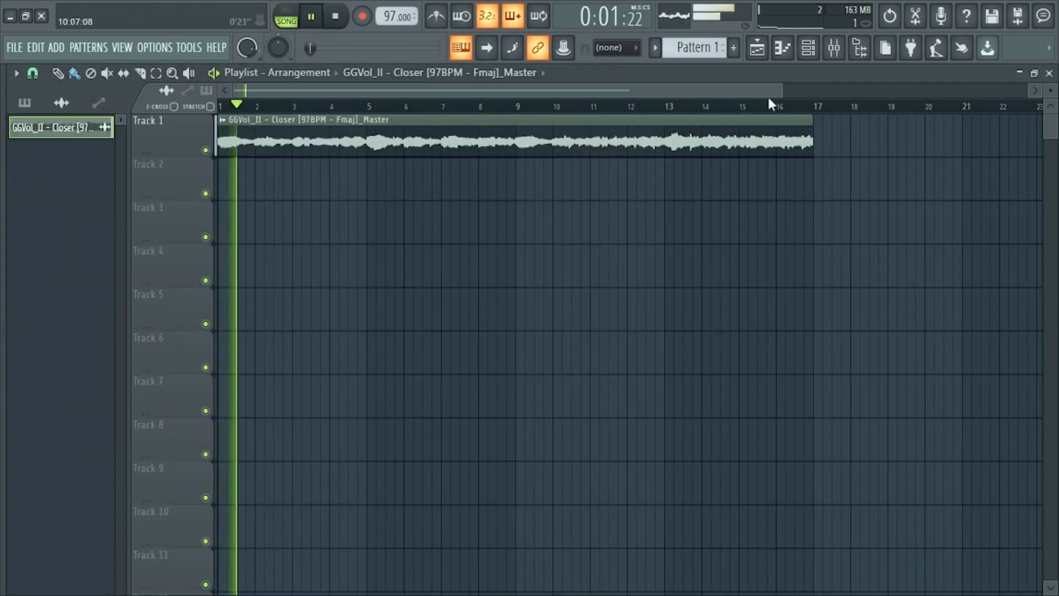
drag(779, 94, 653, 80)
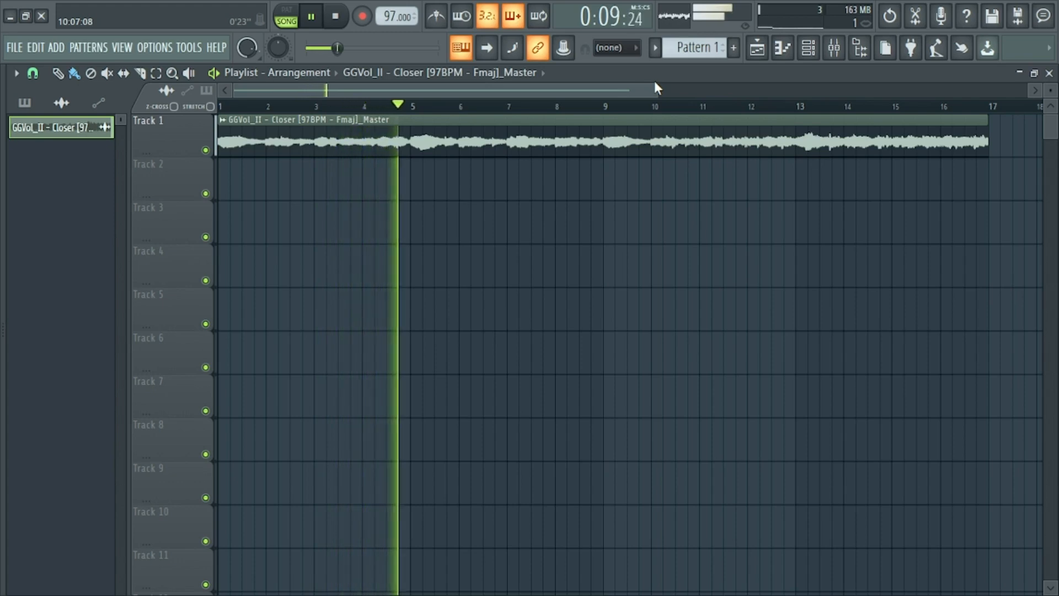
key(space)
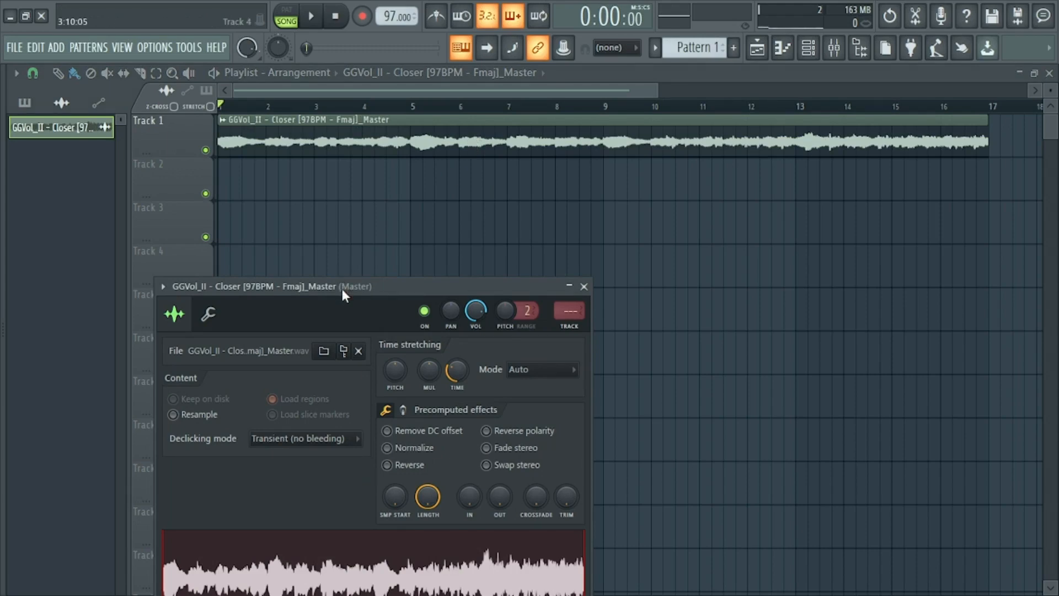
Open the Closer guitar loop in a new Fruity Slicer channel and close its sampler window
drag(343, 291, 348, 194)
right_click(356, 493)
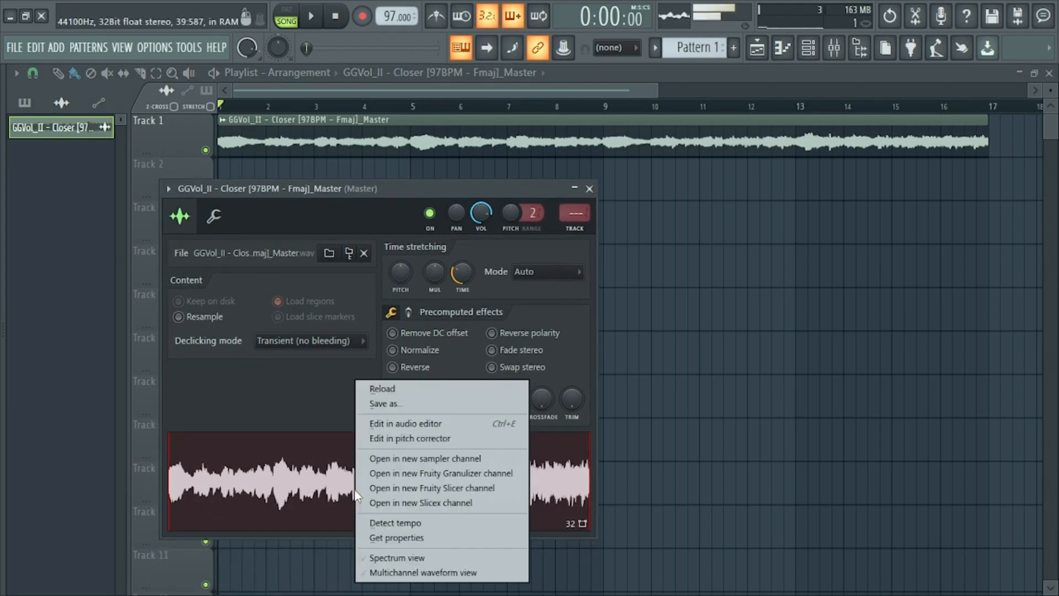
click(403, 488)
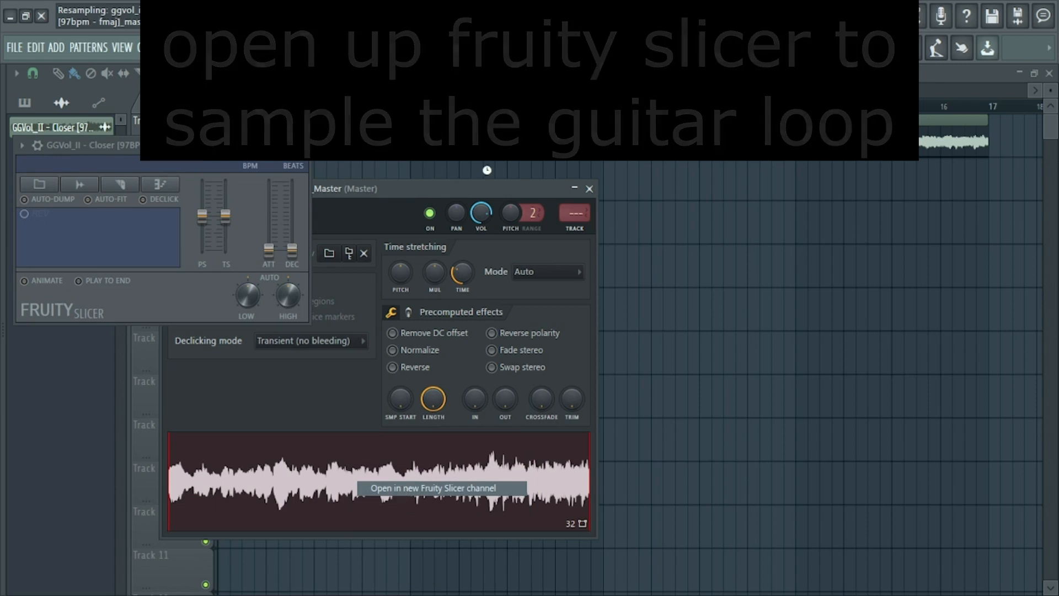
click(589, 190)
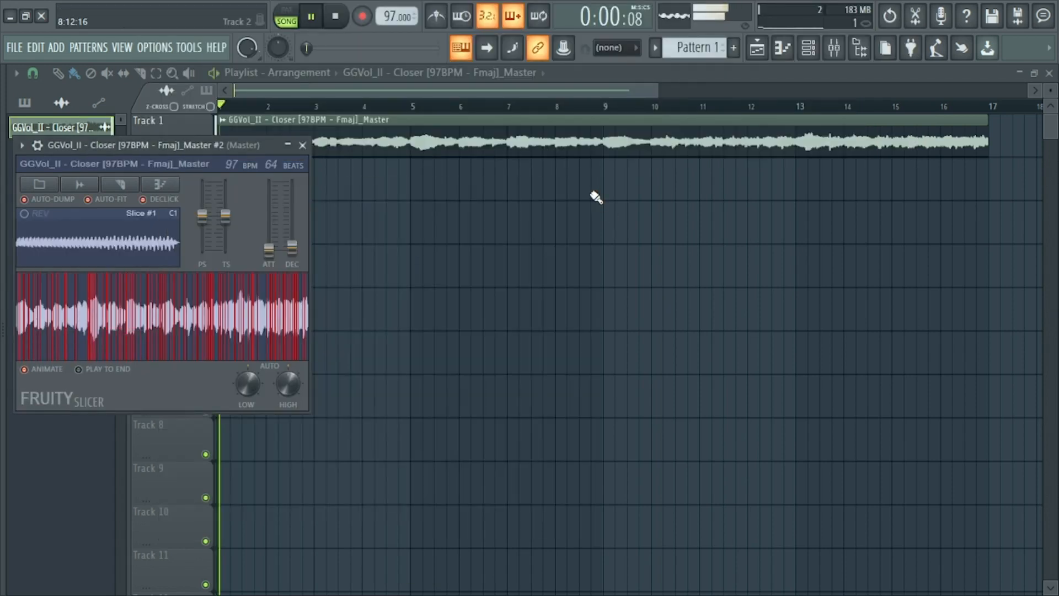
Slice the guitar loop by Beat in Fruity Slicer
drag(218, 142, 496, 164)
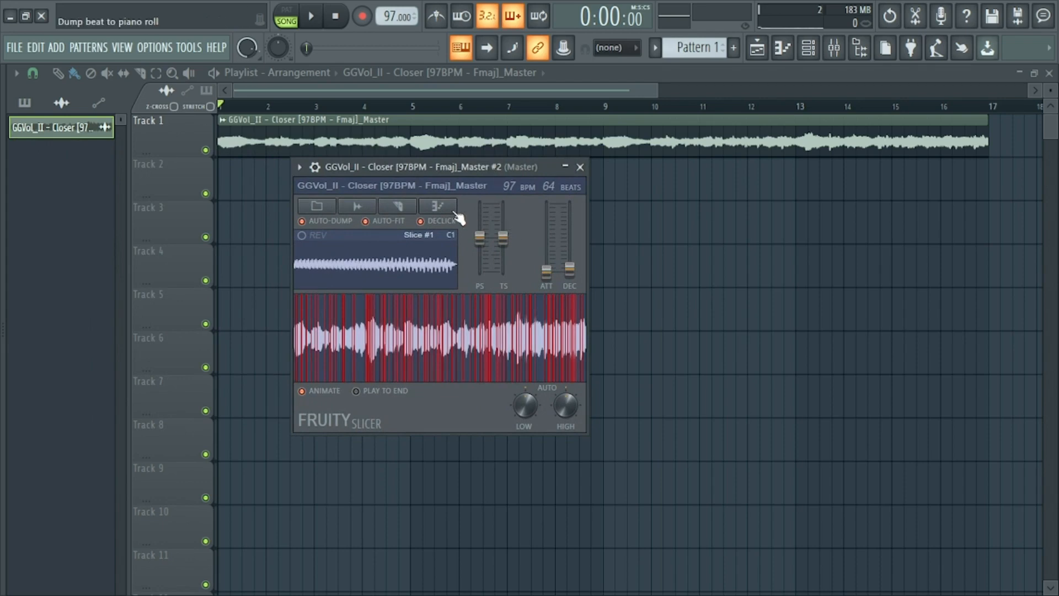
click(402, 209)
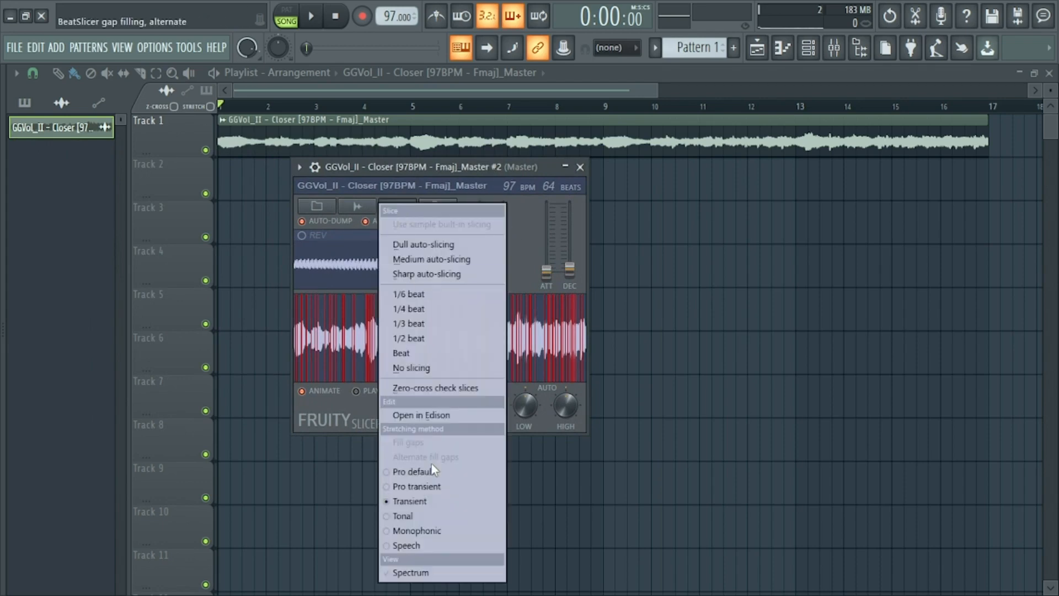
click(412, 352)
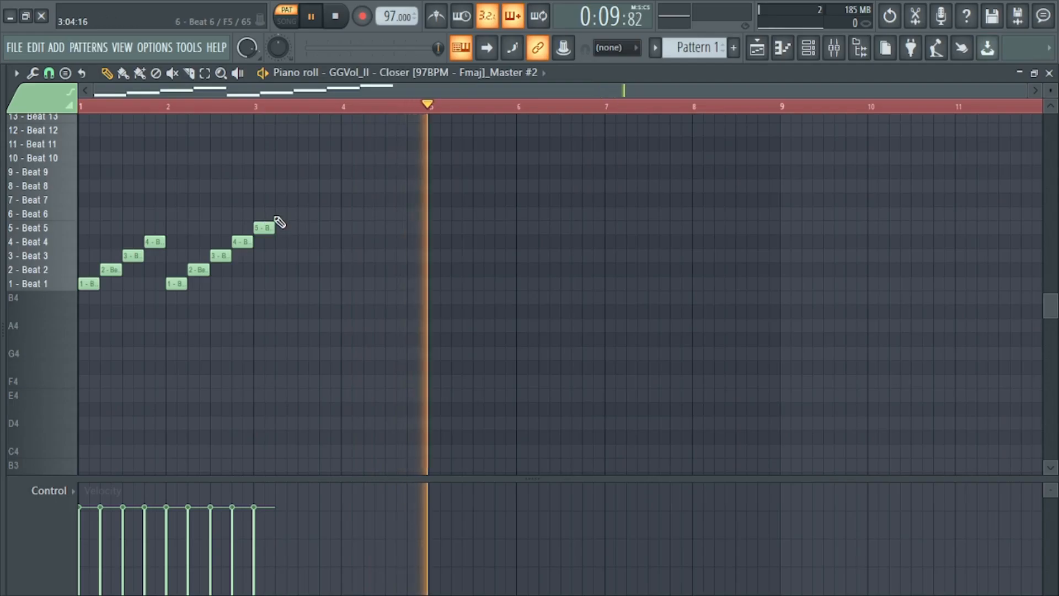
Play the sliced pattern, lower the selected notes in bars 7 and 8 to Beats 5 to 8, and replay from the start
key(space)
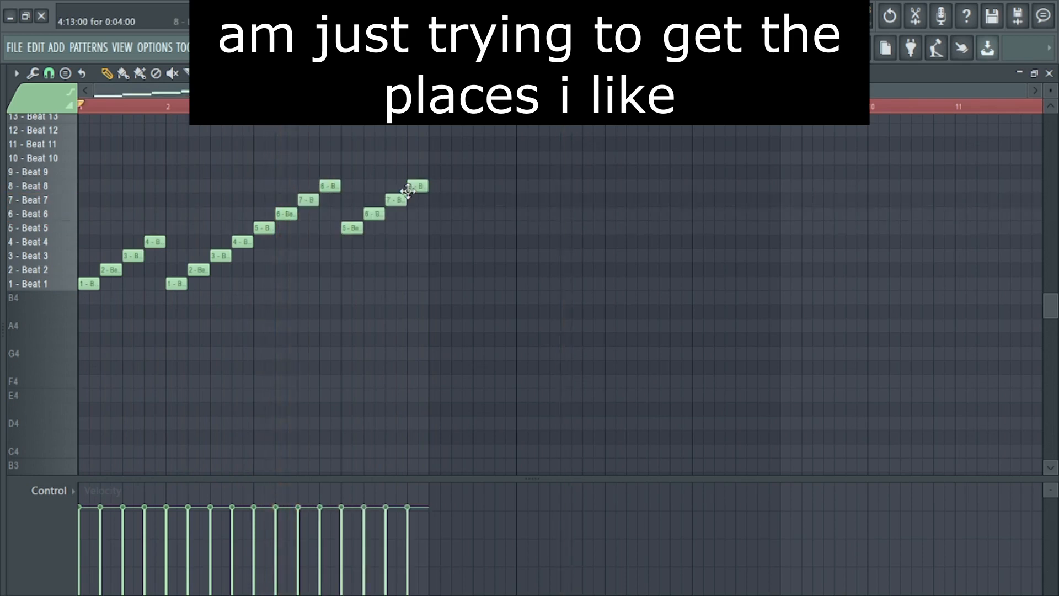
key(space)
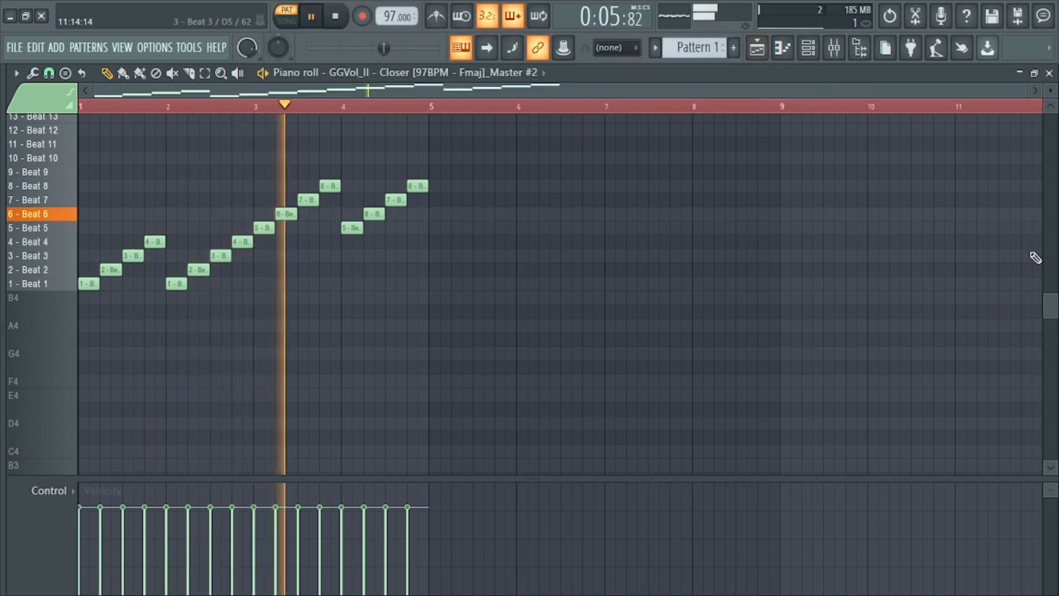
drag(1051, 306, 1052, 288)
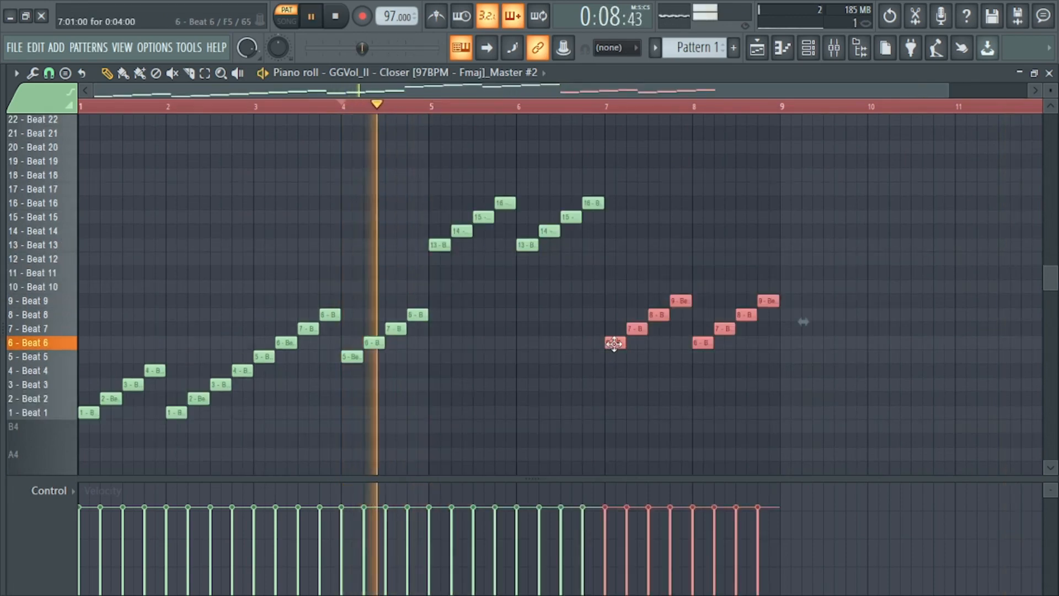
drag(613, 354, 613, 368)
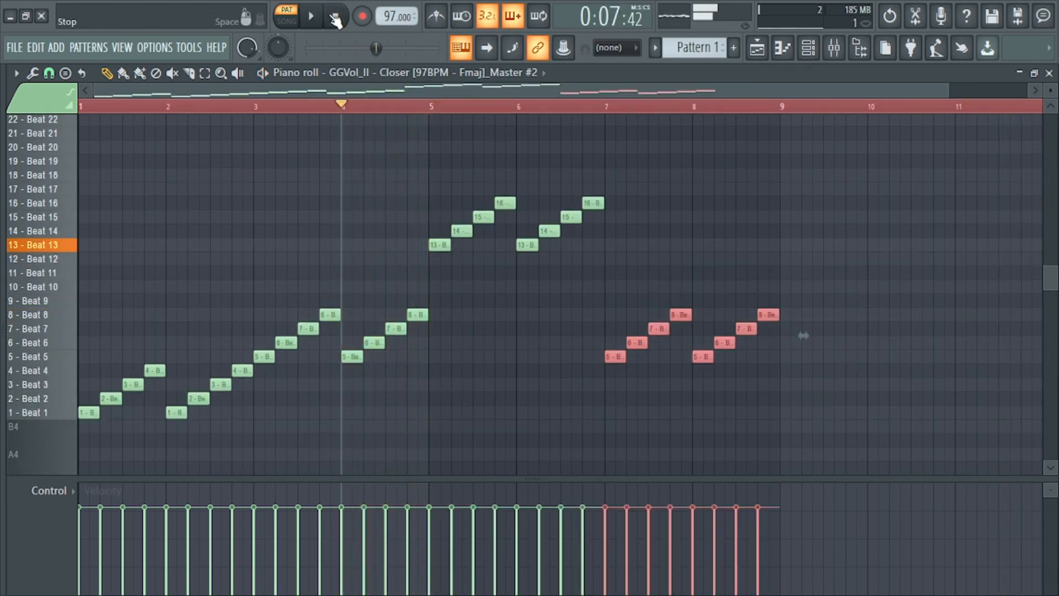
click(334, 16)
key(space)
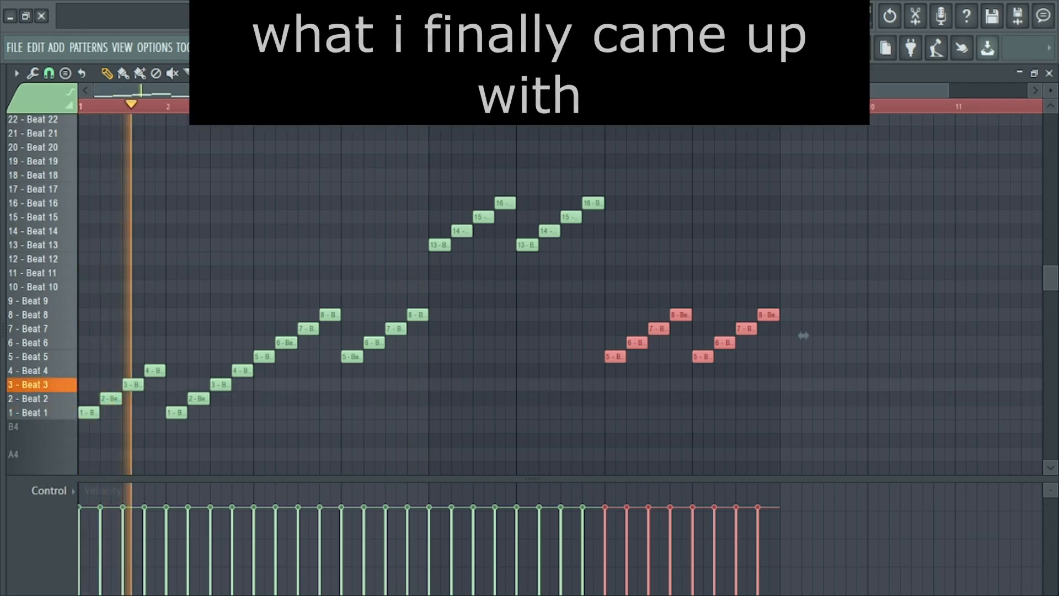
Save the project as an FL Studio song file named fishy
key(ctrl+s)
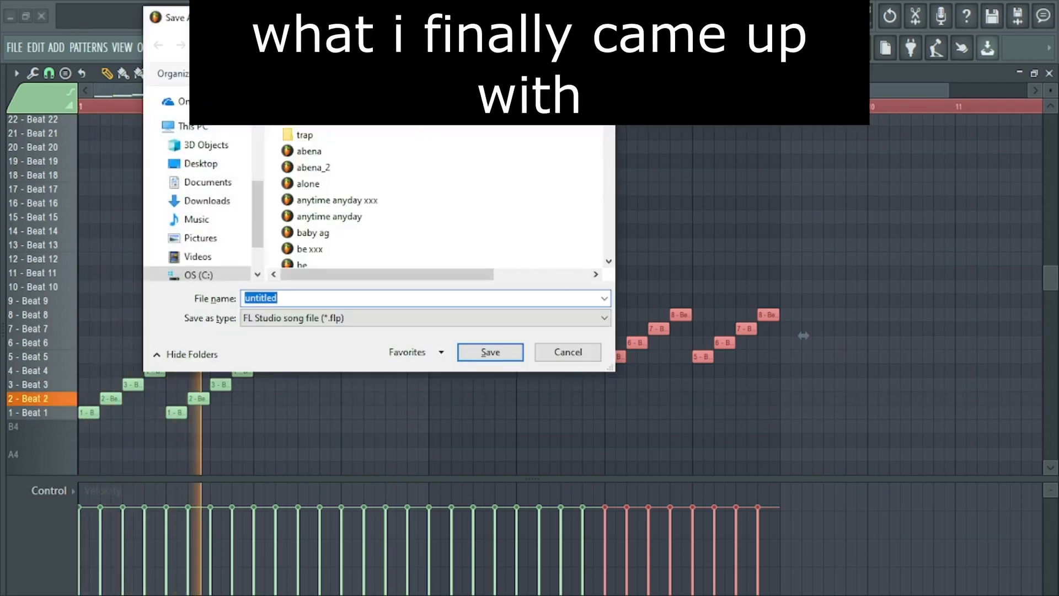
text(fishy)
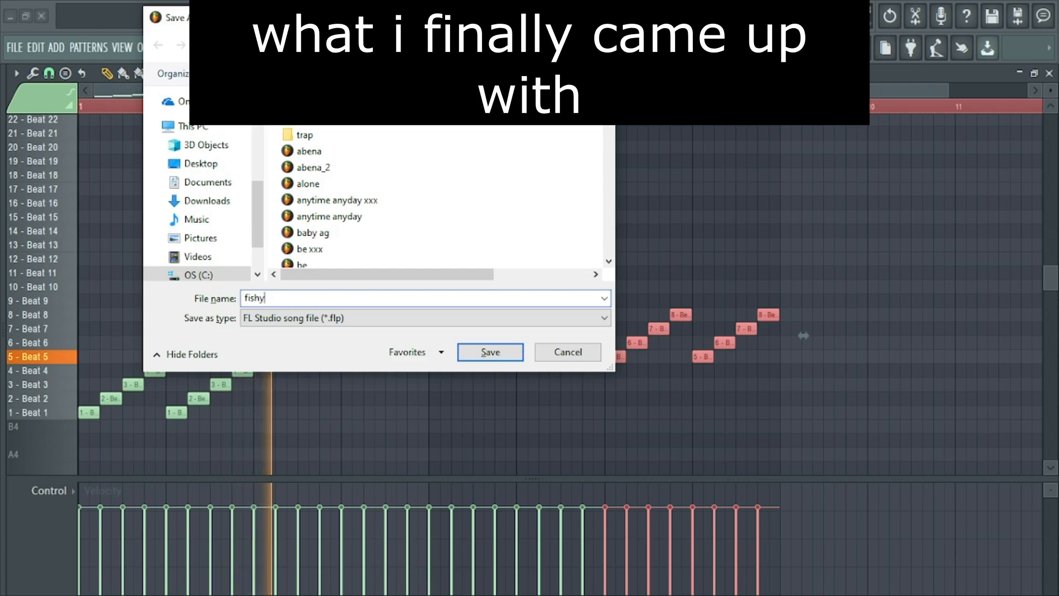
key(Return)
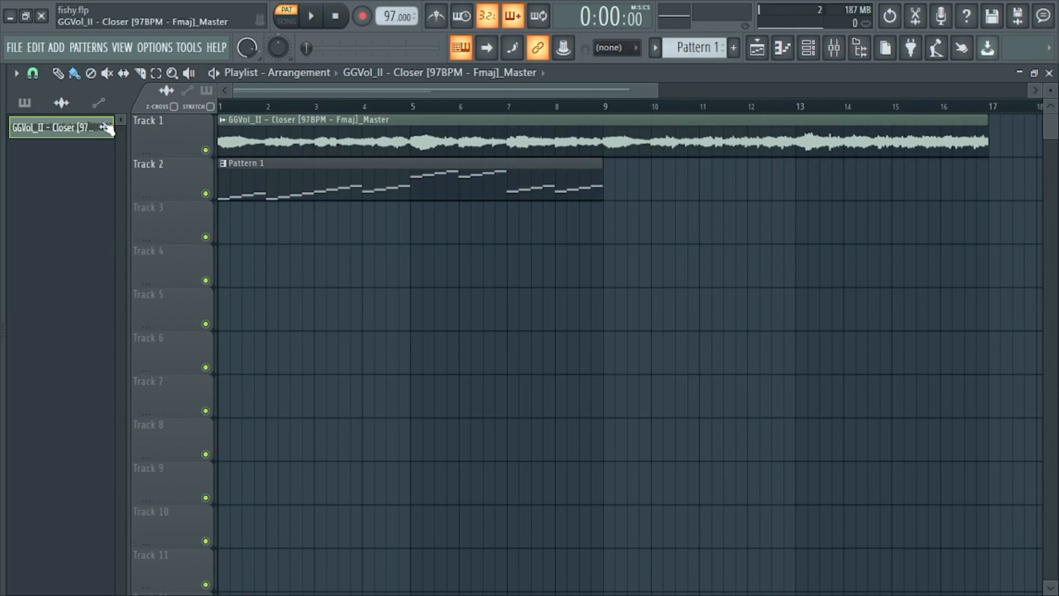
Delete the original GGVol_II - Closer audio clip from the project
right_click(101, 126)
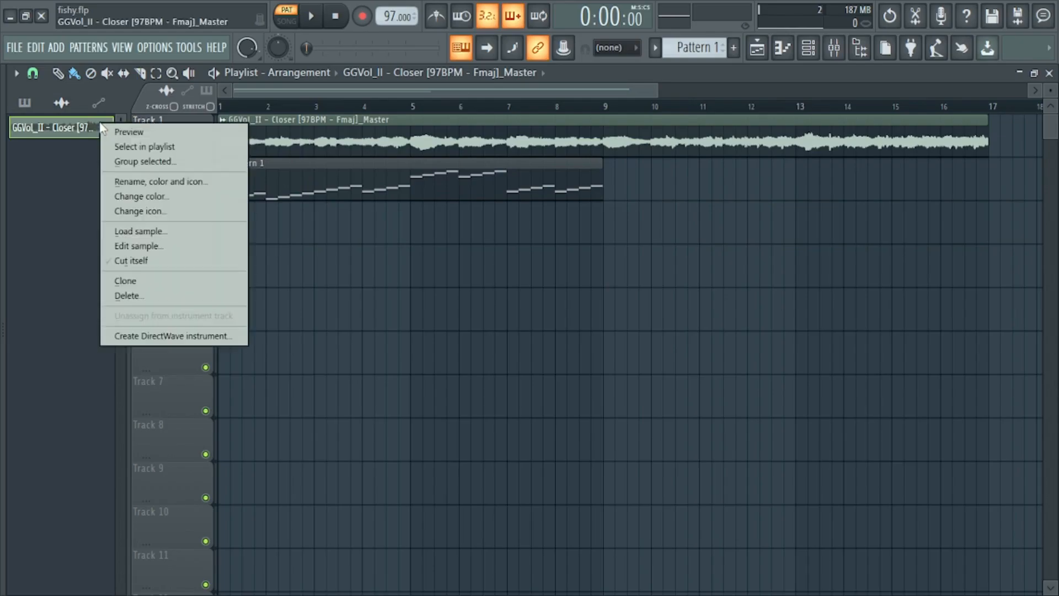
click(126, 297)
click(595, 354)
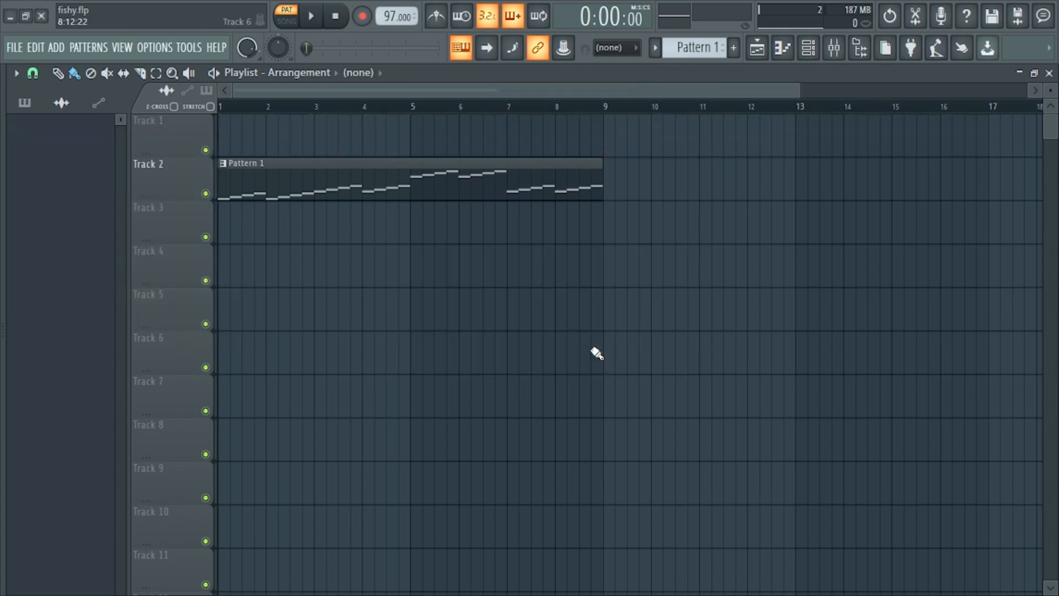
Move the Pattern 1 clip up to Track 1 and play the arrangement
drag(307, 167, 307, 123)
key(space)
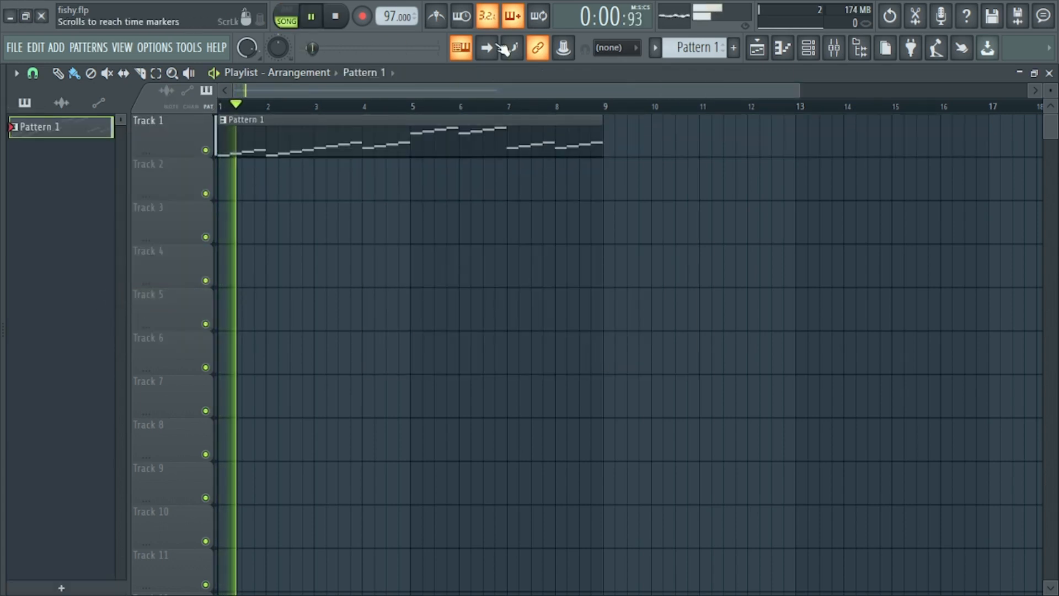
drag(799, 90, 754, 88)
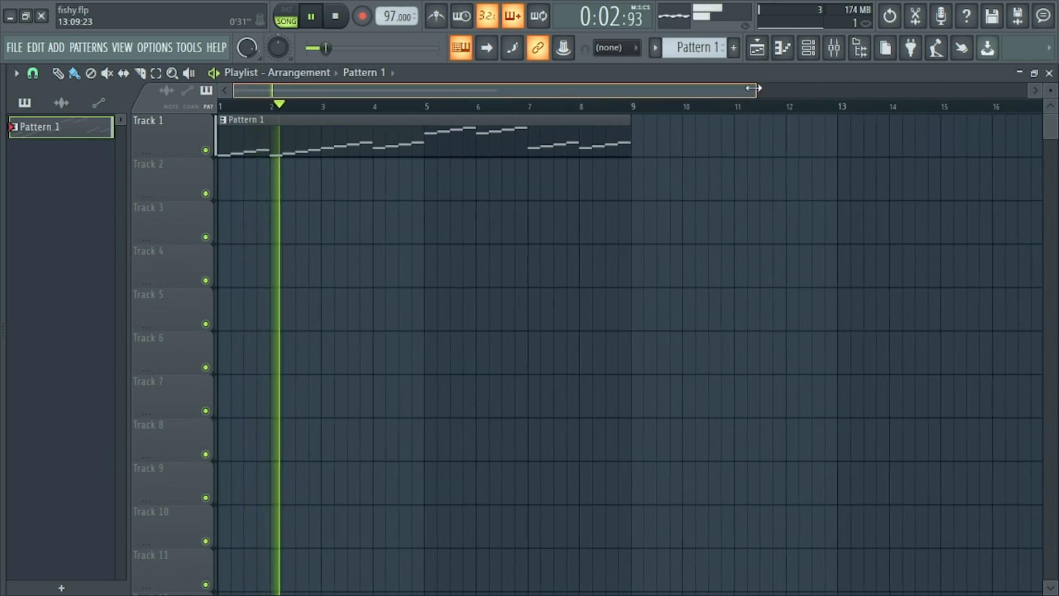
Show all channels in the Channel rack and slightly raise the attack of the guitar loop's Fruity Slicer
click(808, 48)
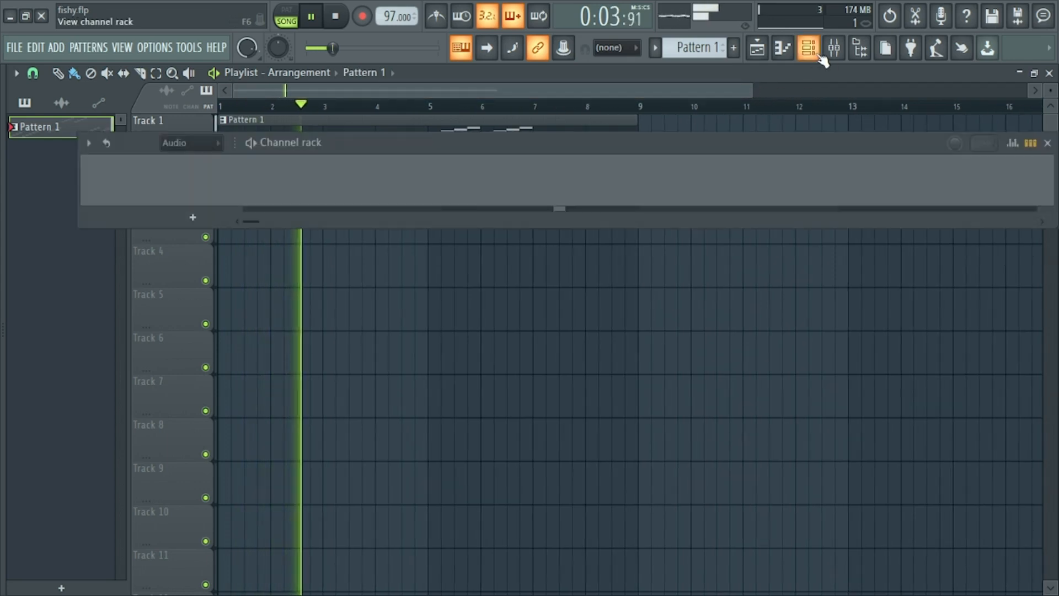
click(216, 144)
click(195, 156)
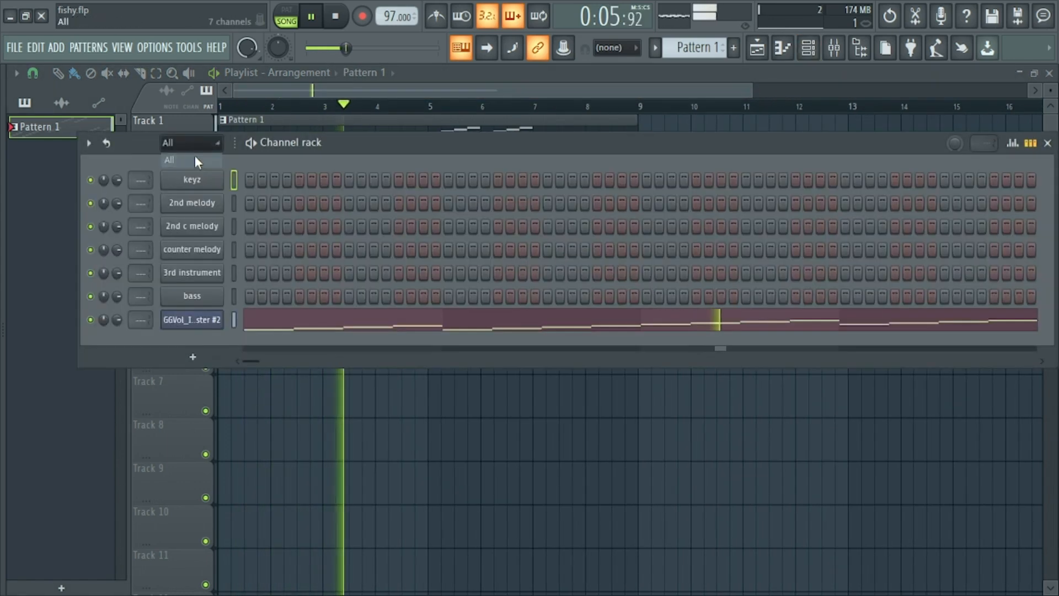
click(202, 321)
drag(546, 270, 546, 264)
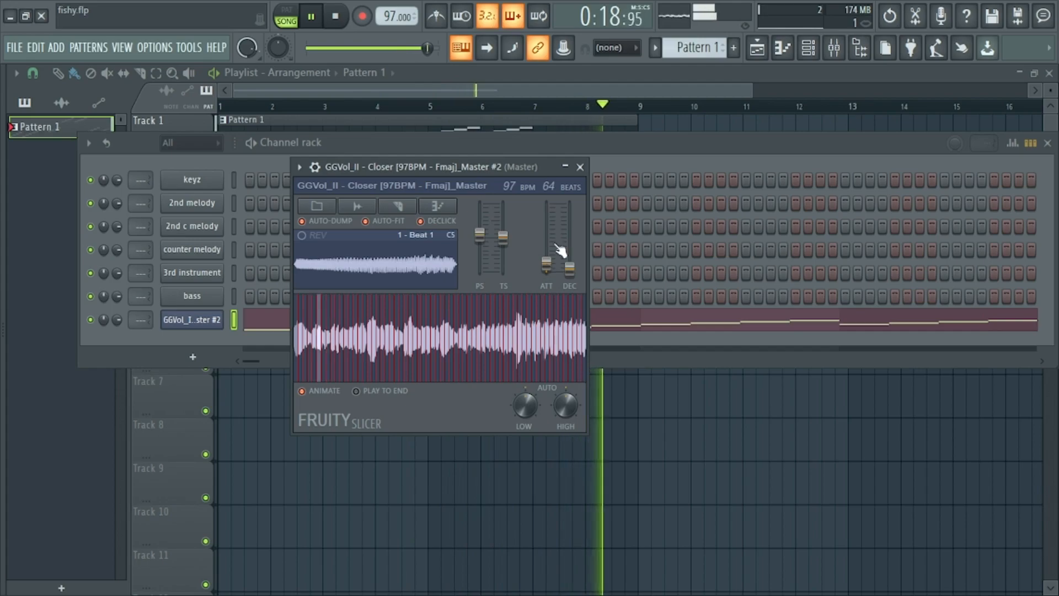
click(580, 167)
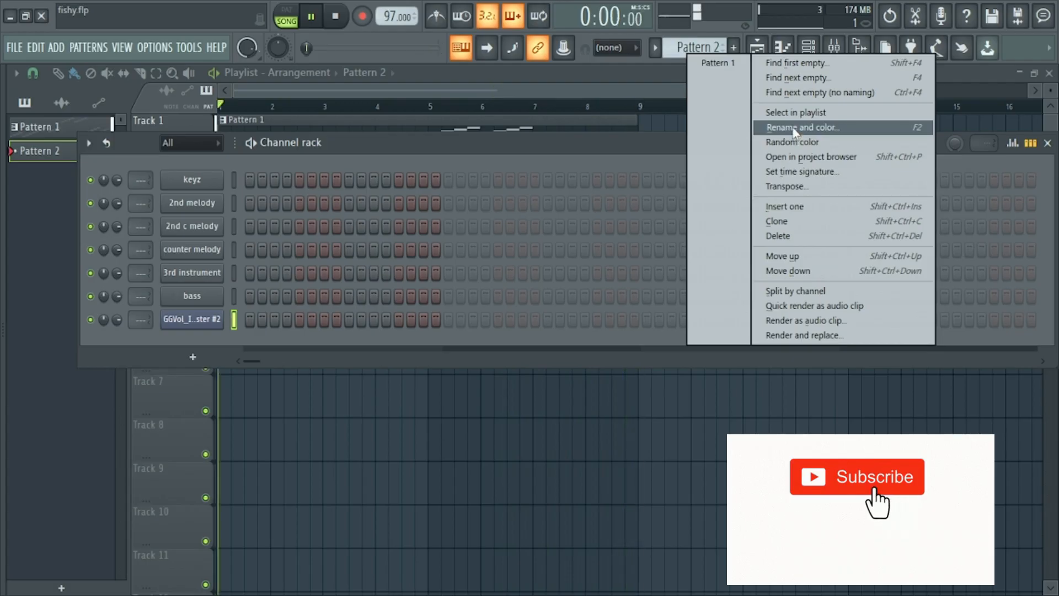
Name the new pattern drums and load the JEB KEEK 12 kick in place of JEB KEEK 9
click(797, 130)
text(drums)
key(Return)
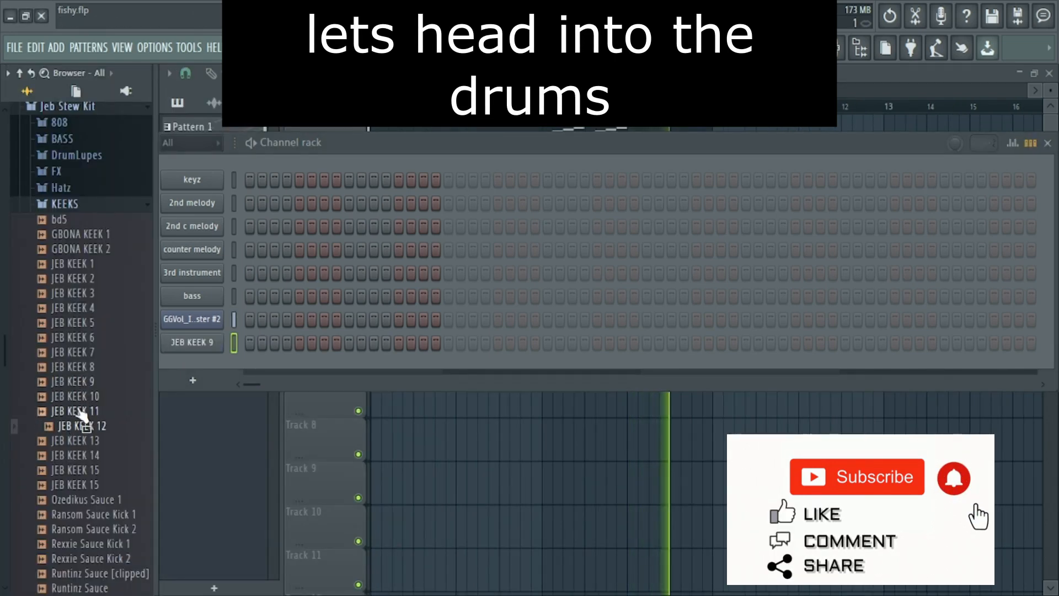
drag(87, 433, 192, 343)
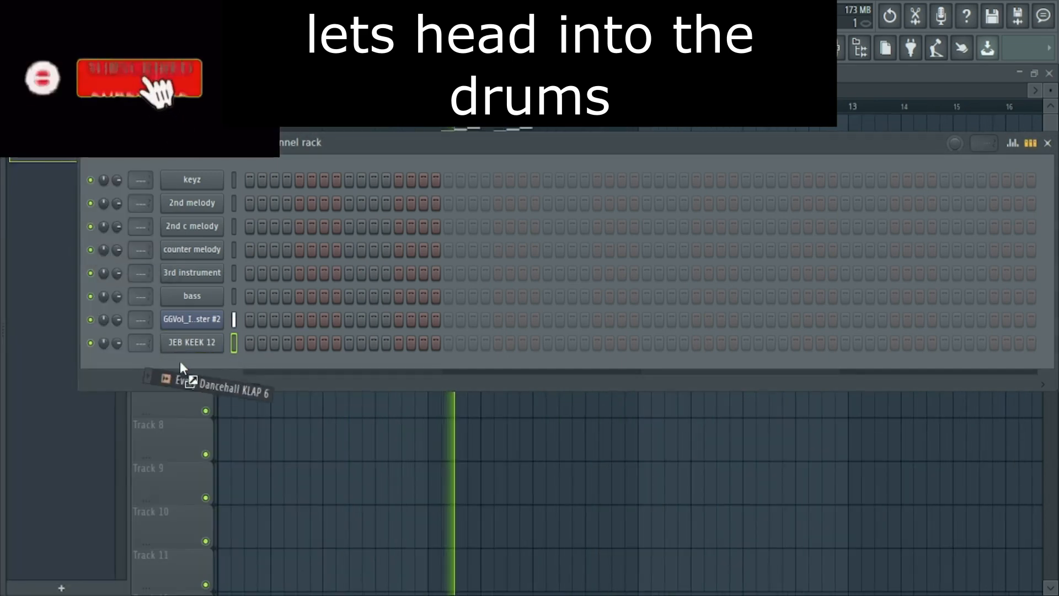
Add an Every Dancehall KLAP 6 channel with hits on steps 1 and 4, repeated on steps 17 and 20
drag(179, 361, 170, 362)
click(250, 366)
click(287, 366)
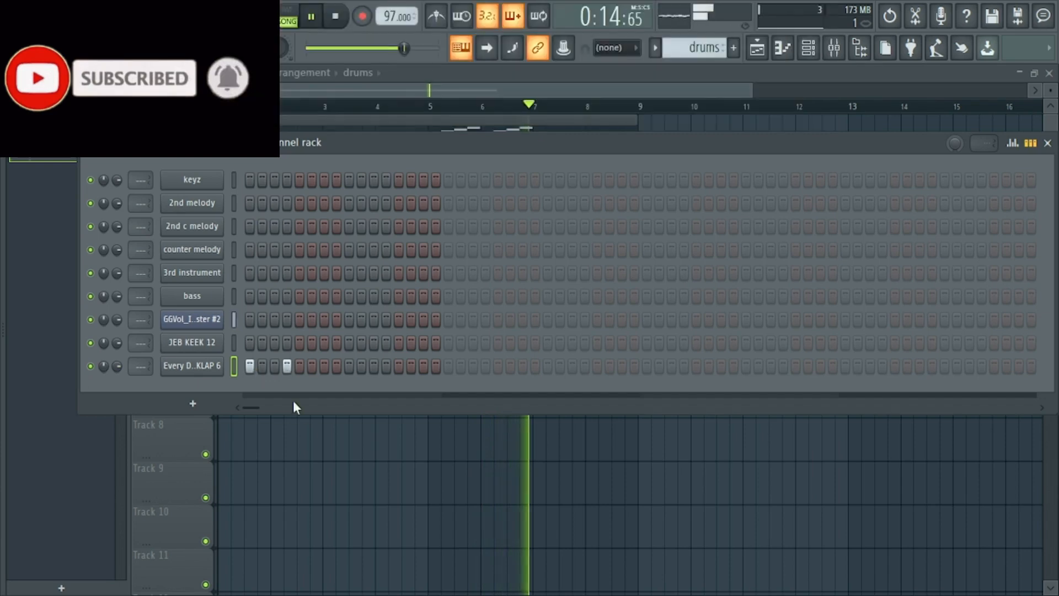
right_click(305, 435)
mouse_move(257, 241)
mouse_down()
mouse_move(220, 184)
mouse_move(317, 200)
mouse_move(431, 199)
mouse_up()
click(328, 198)
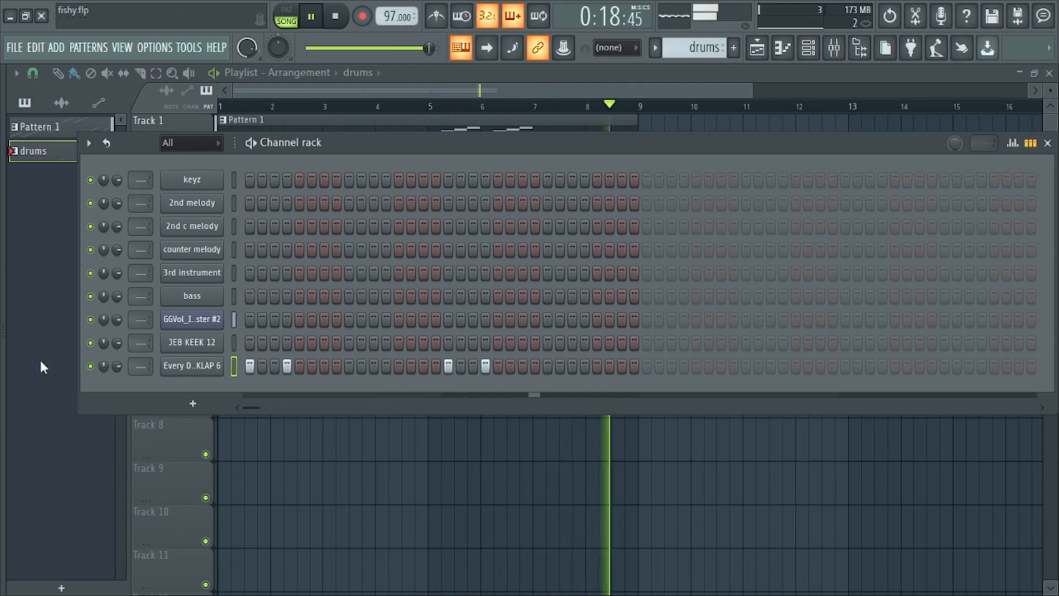
Add the JEB SNARE 18 sample as a new channel with hits on steps 8 and 15
mouse_move(1, 337)
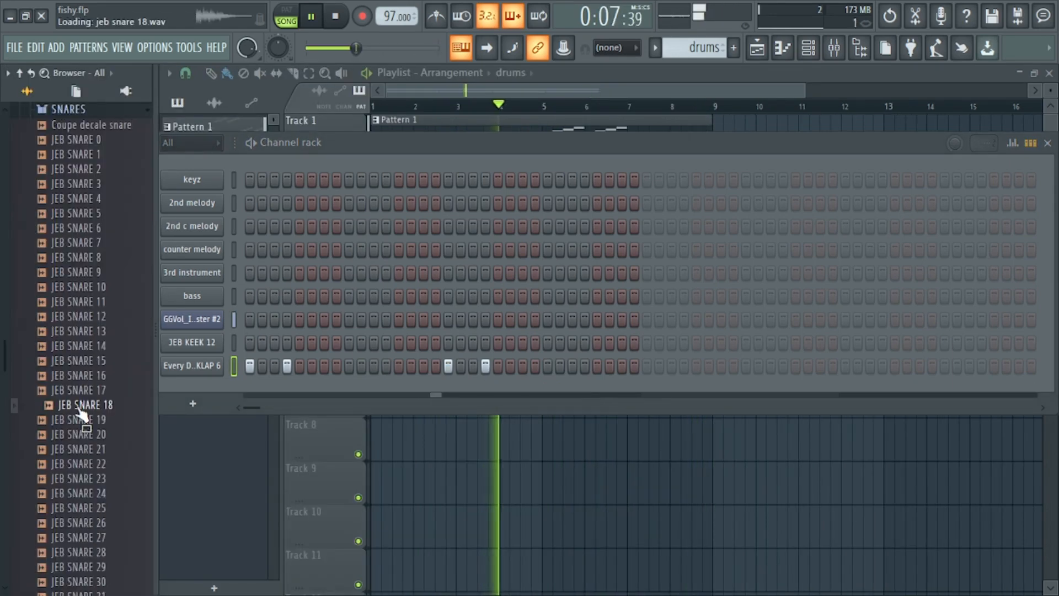
drag(48, 405, 187, 388)
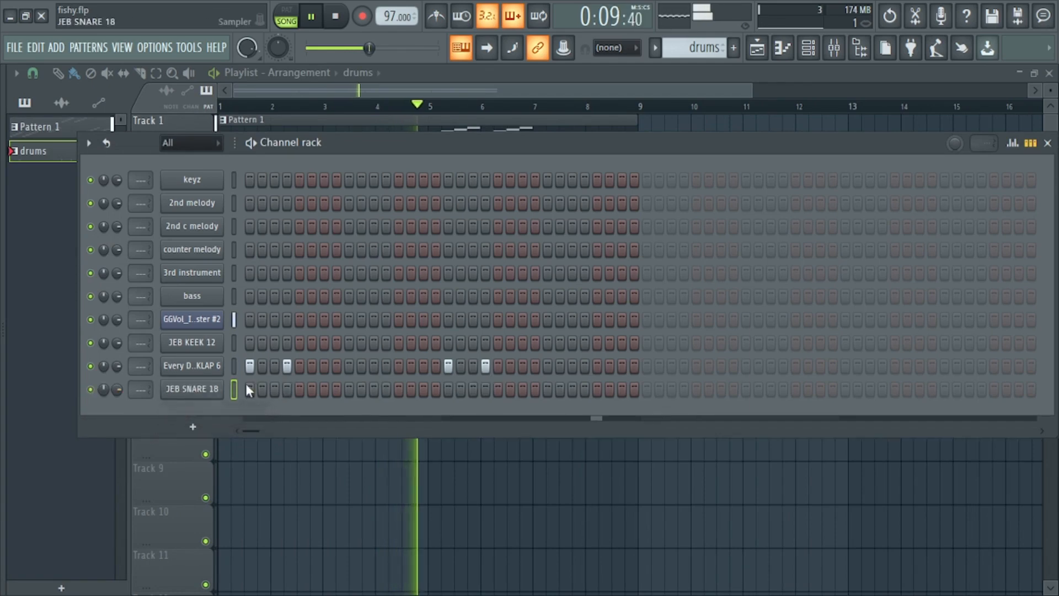
click(325, 389)
click(423, 389)
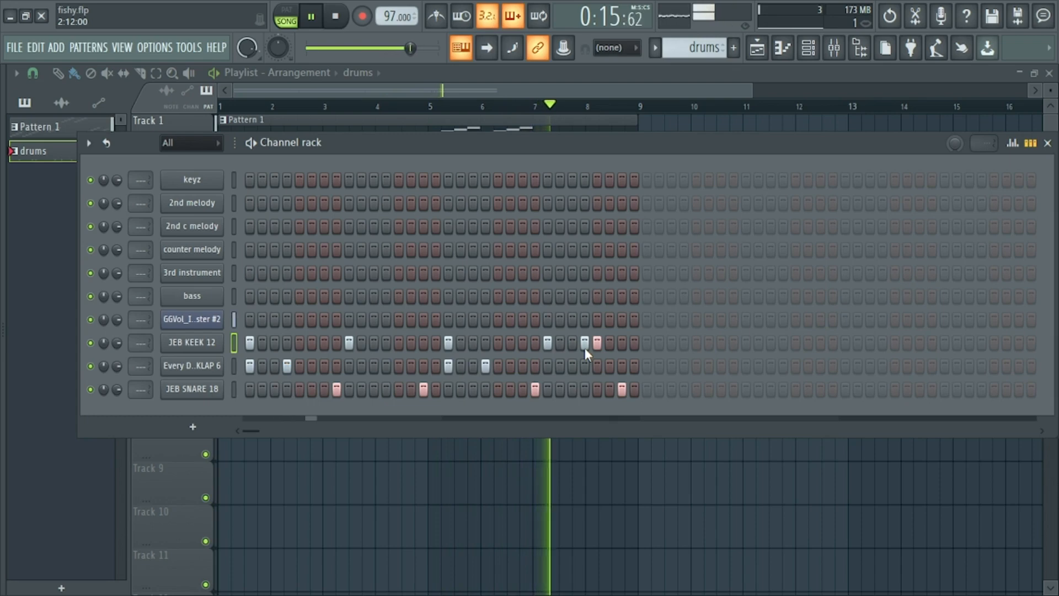
Reprogram the first half of the JEB SNARE 18 row with hits on steps 1, 4, 7, 11 and 13, clearing steps 8 and 15
click(249, 389)
click(287, 390)
click(324, 389)
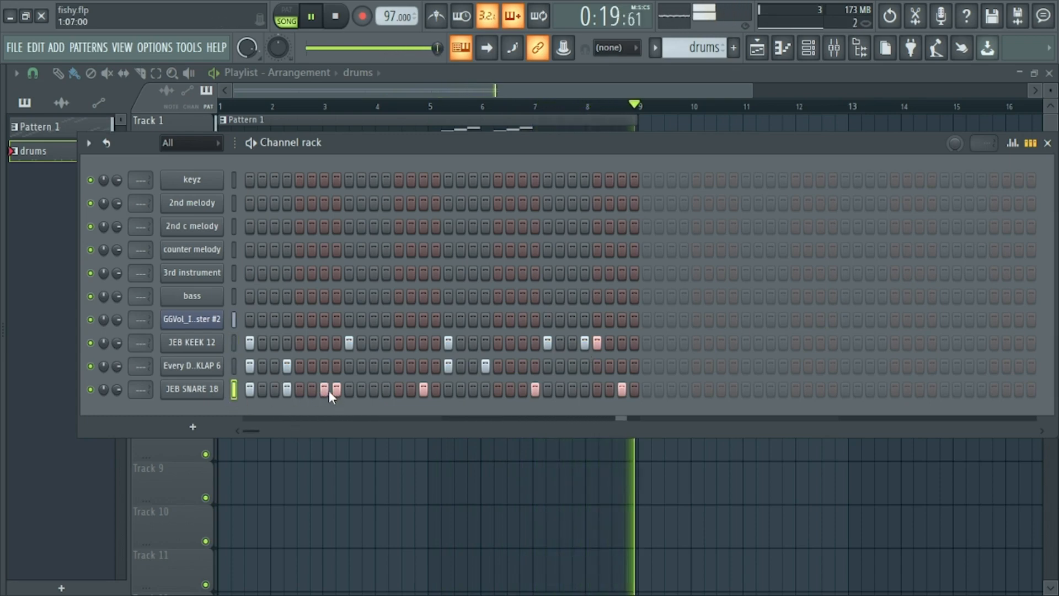
right_click(335, 391)
click(383, 394)
click(376, 393)
right_click(385, 391)
click(398, 391)
right_click(423, 391)
Set the second half of the JEB SNARE 18 row to hits on steps 17, 20, 23, 27 and 29, clearing steps 24 and 31
click(449, 389)
click(485, 390)
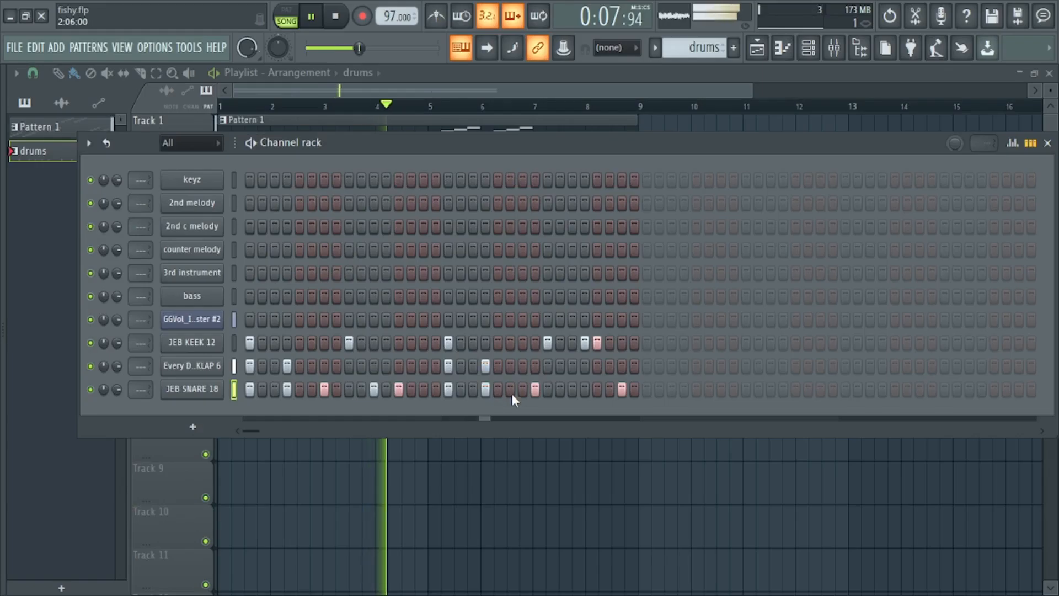
right_click(535, 389)
click(522, 390)
click(572, 390)
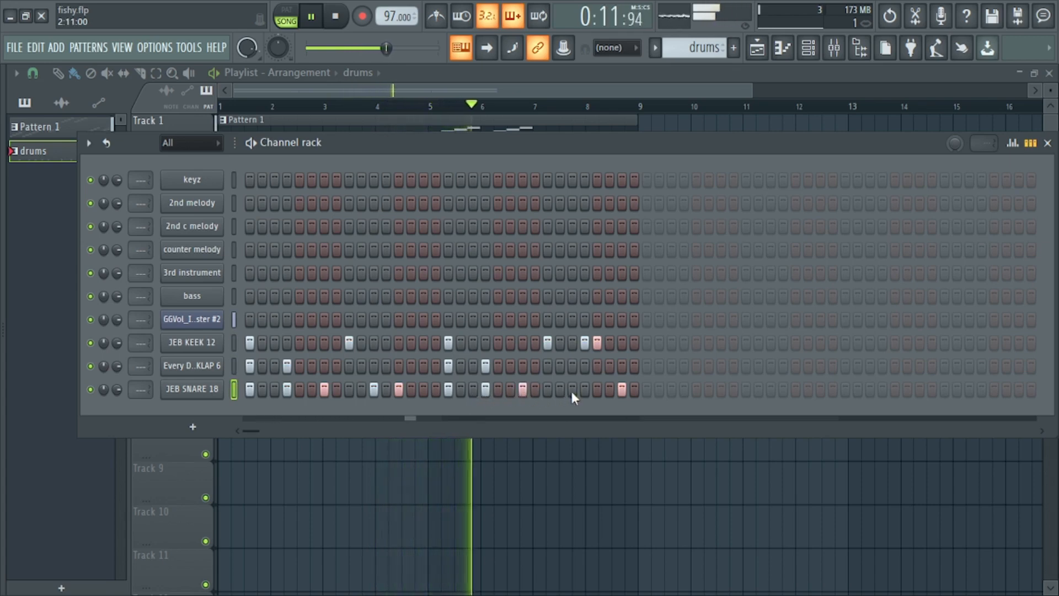
click(599, 391)
right_click(617, 389)
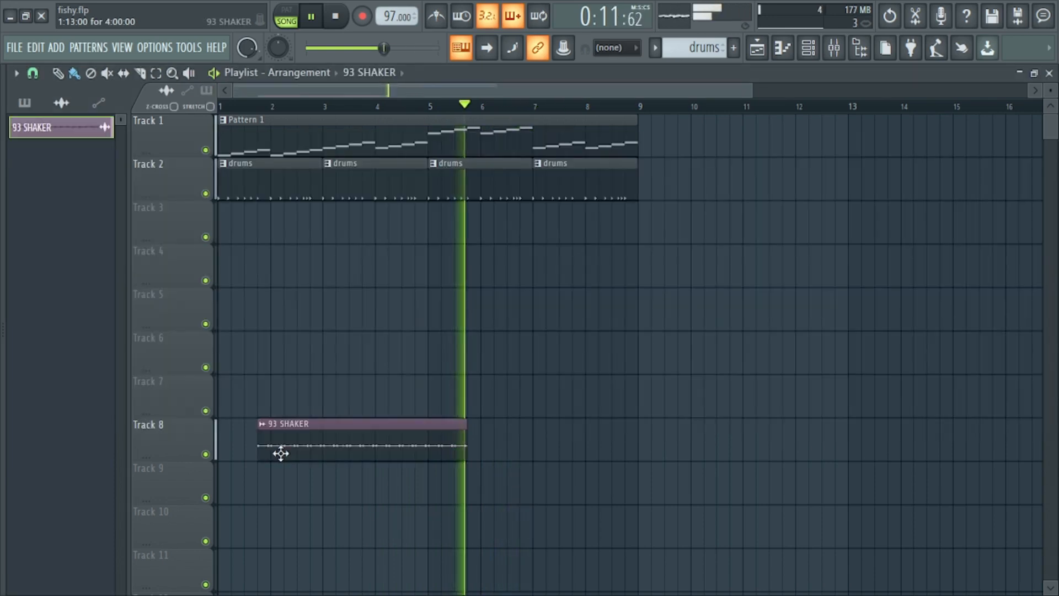
Align the 93 SHAKER clip with the start of Track 8 and add a second copy directly after it
drag(279, 449, 229, 439)
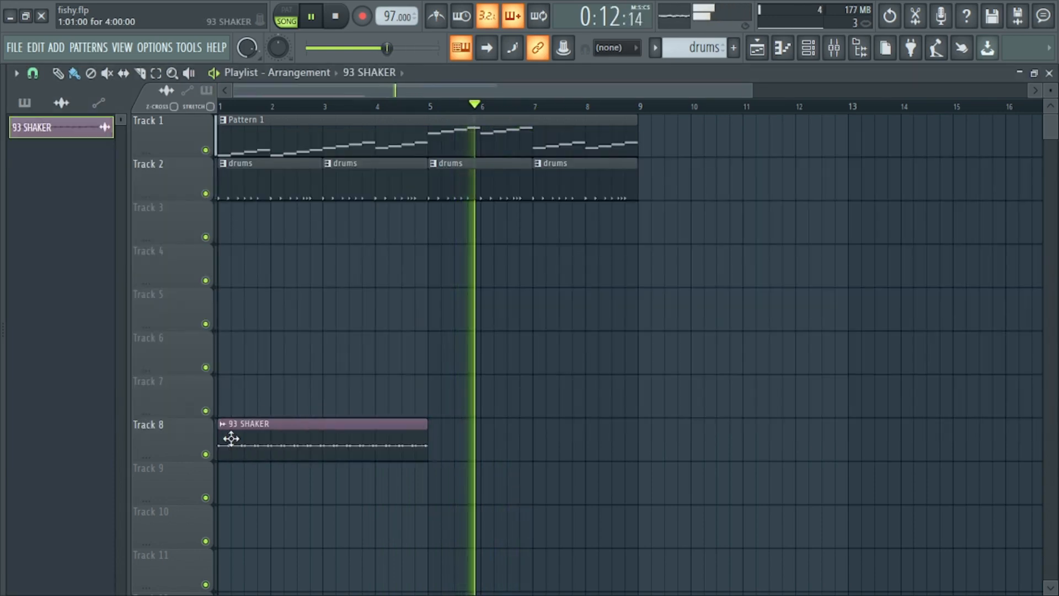
mouse_move(490, 446)
mouse_down()
mouse_move(510, 447)
mouse_move(473, 443)
mouse_up()
Add the Cb009A-EQ Cowbell sample as a channel below JEB SNARE 18 with hits on steps 7 and 23
click(808, 48)
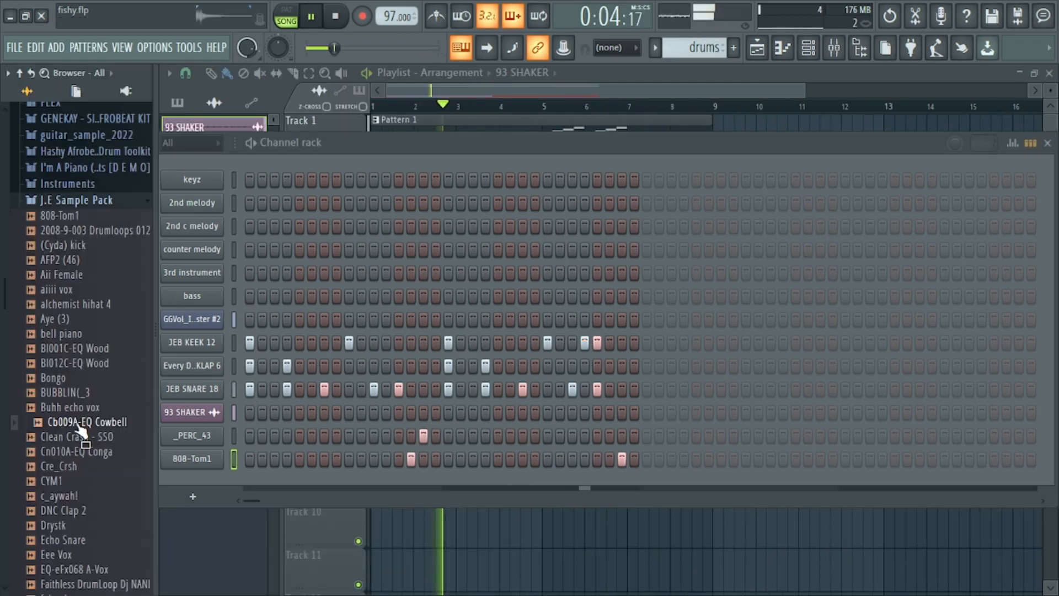
drag(82, 425, 80, 430)
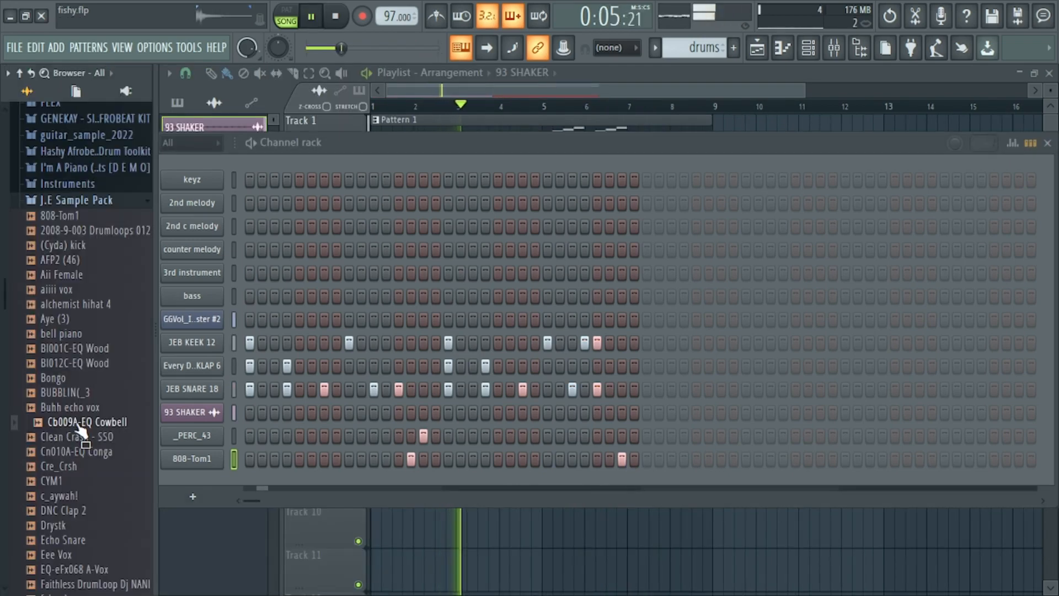
drag(168, 436, 191, 399)
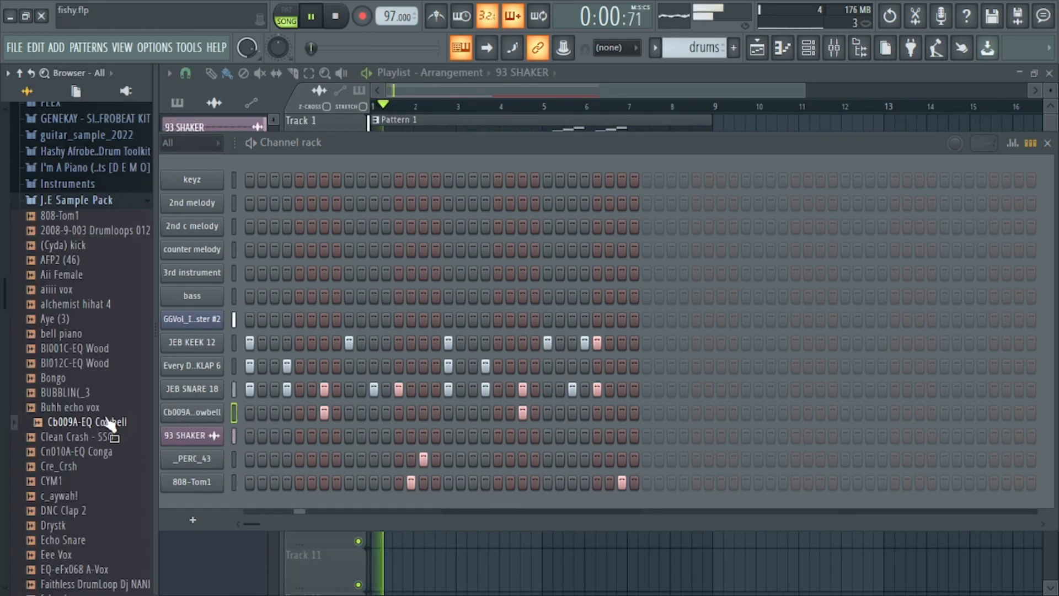
Load the Drystk sample in place of Every Dancehall KLAP 6 and check its sampler settings
drag(3, 297, 50, 323)
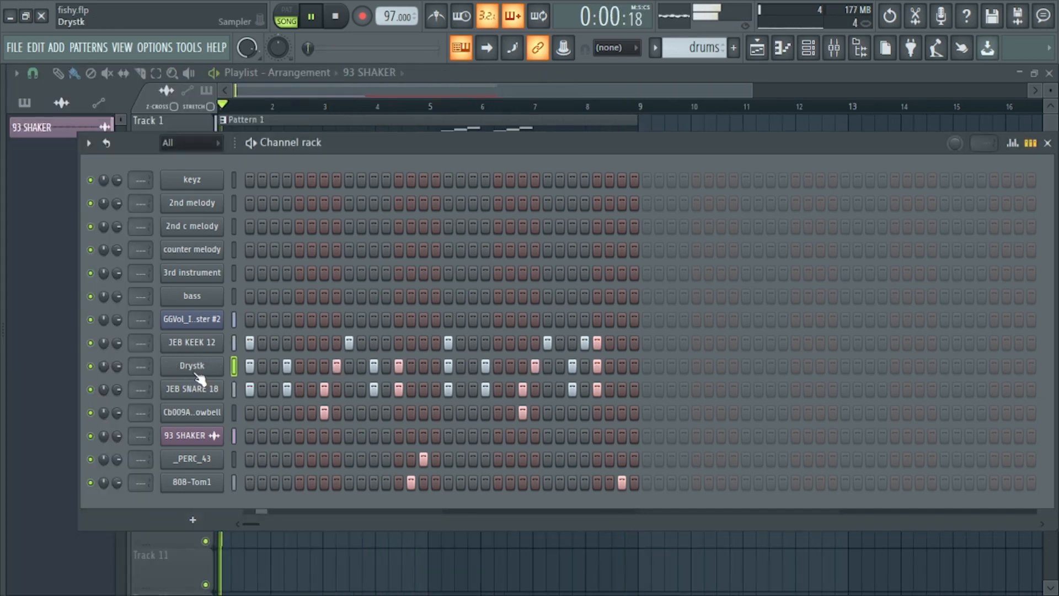
click(195, 371)
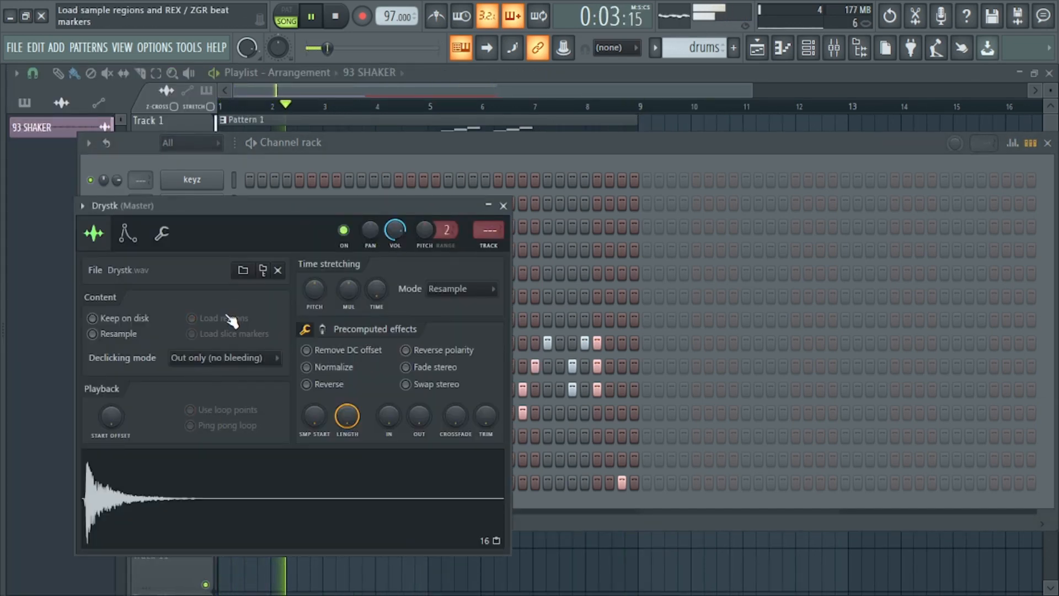
click(502, 207)
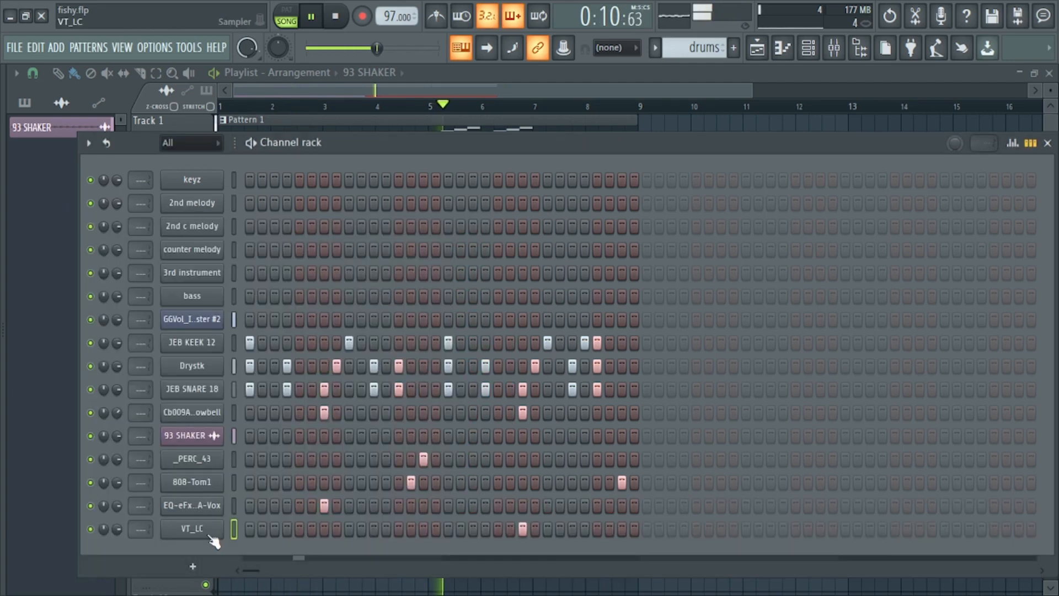
Add another VT_LC note near the end of bar 2 in the piano roll and lower it to D#4
right_click(215, 531)
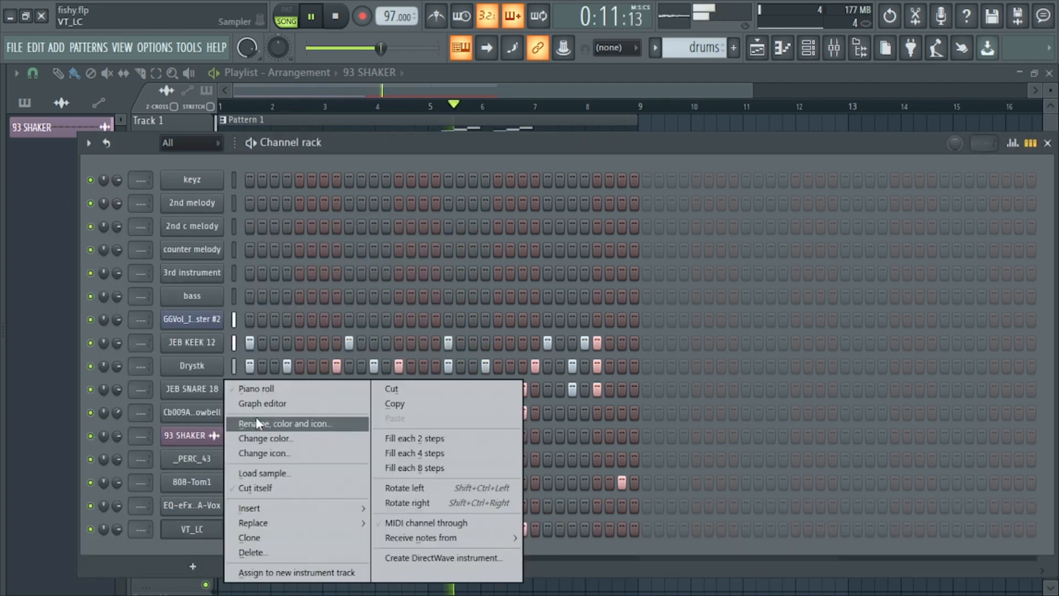
click(259, 390)
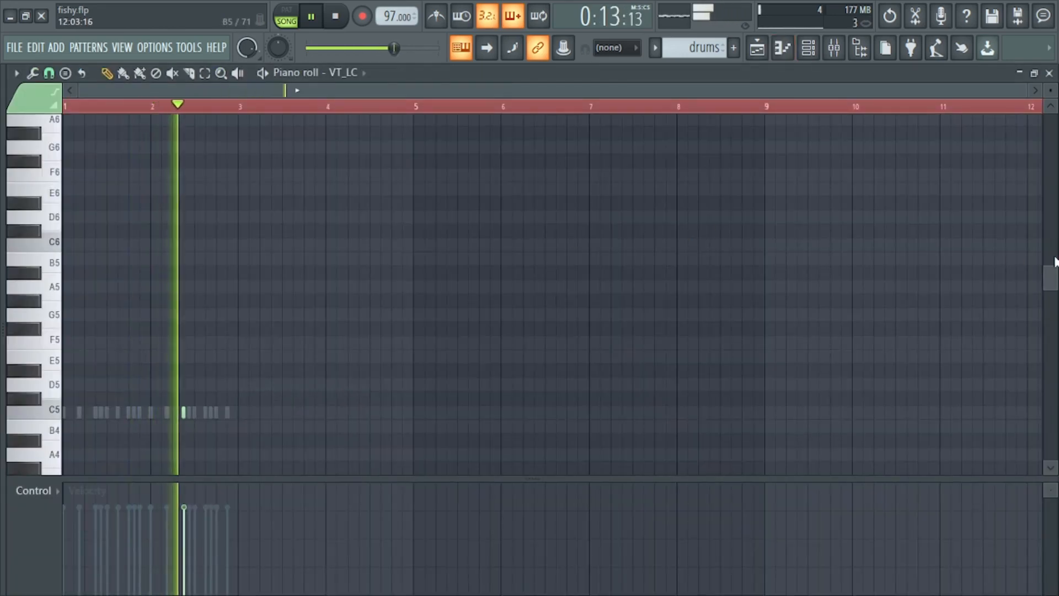
drag(1051, 274, 1050, 296)
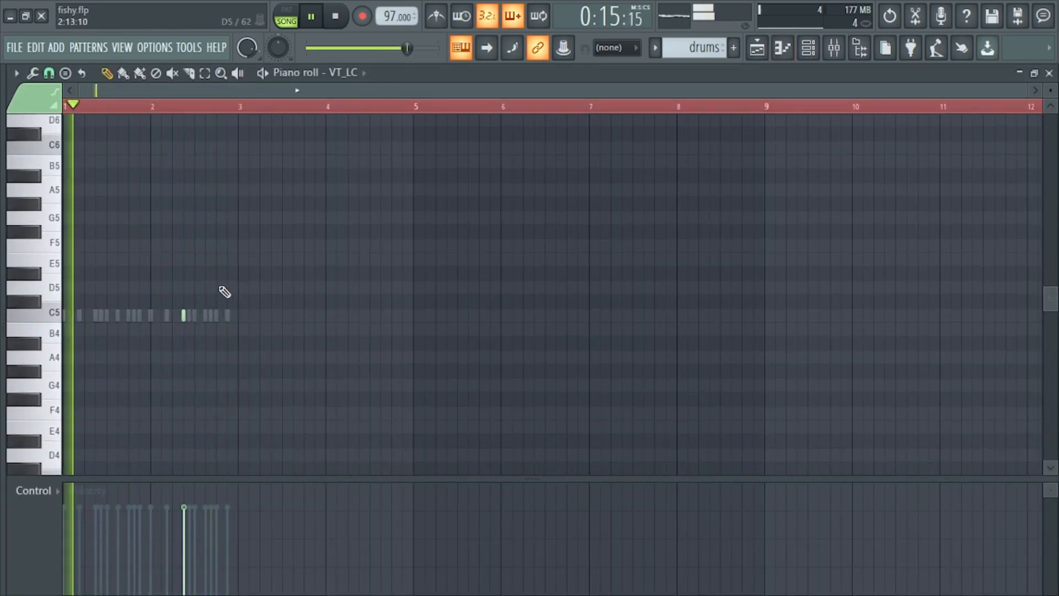
click(218, 315)
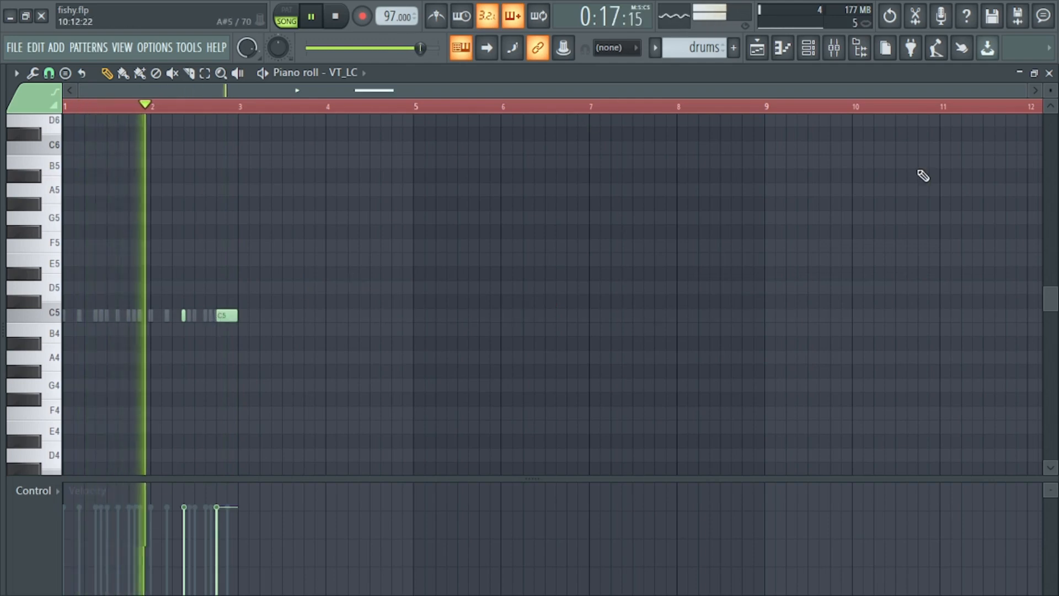
click(1029, 89)
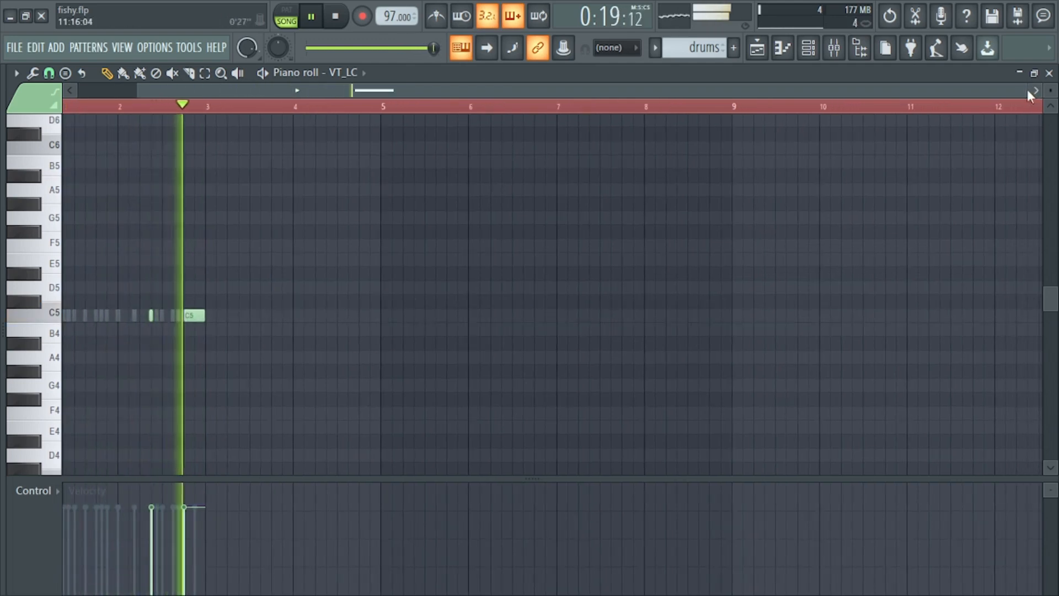
drag(1027, 89, 634, 117)
drag(508, 319, 505, 456)
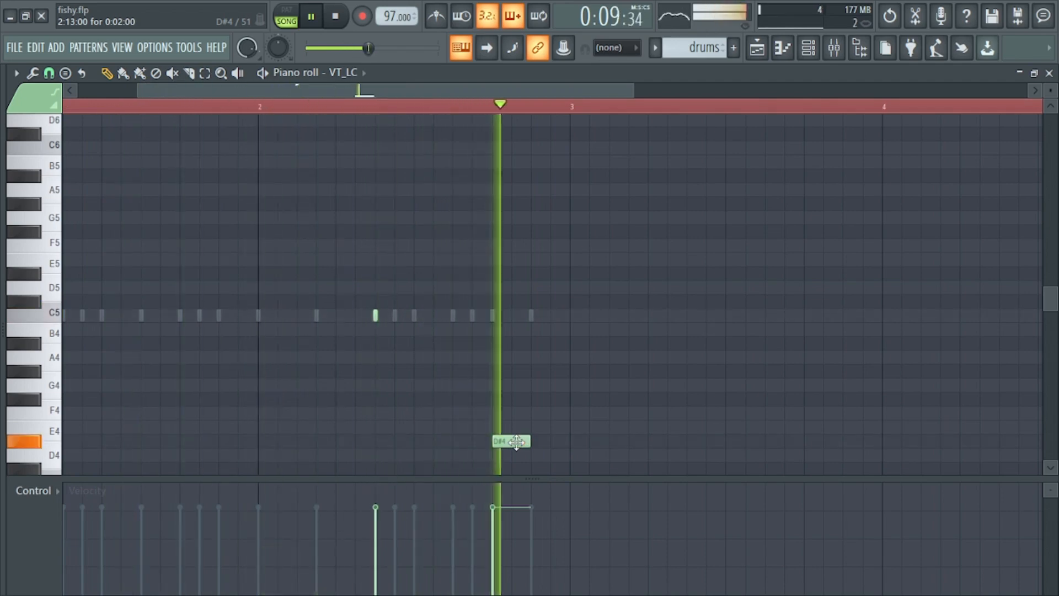
Record the Chromaphone 2 melody in Pattern 3 as notes and automation, then save the project
click(757, 47)
click(808, 48)
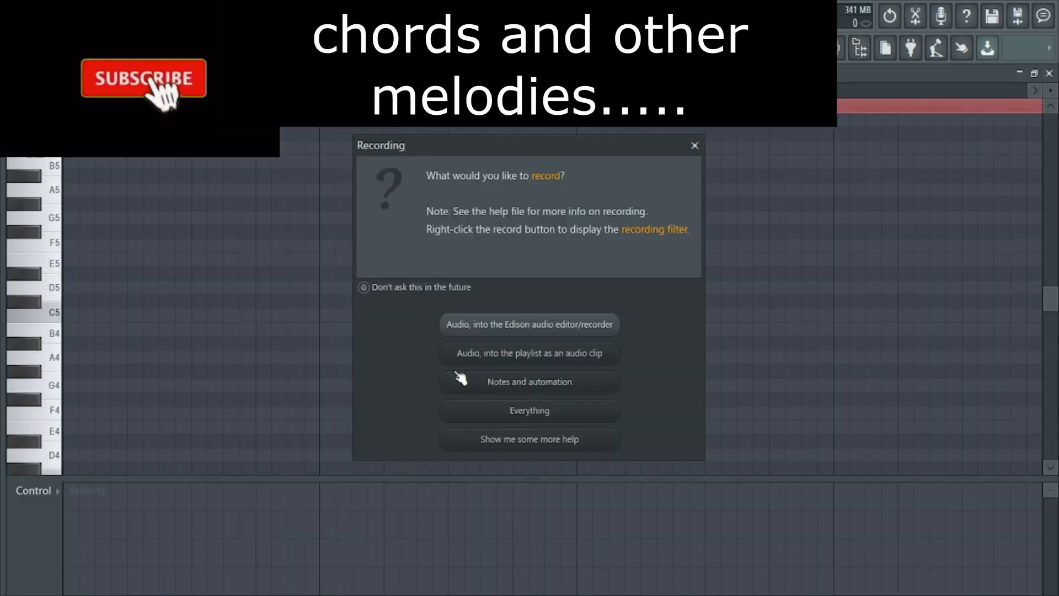
click(461, 378)
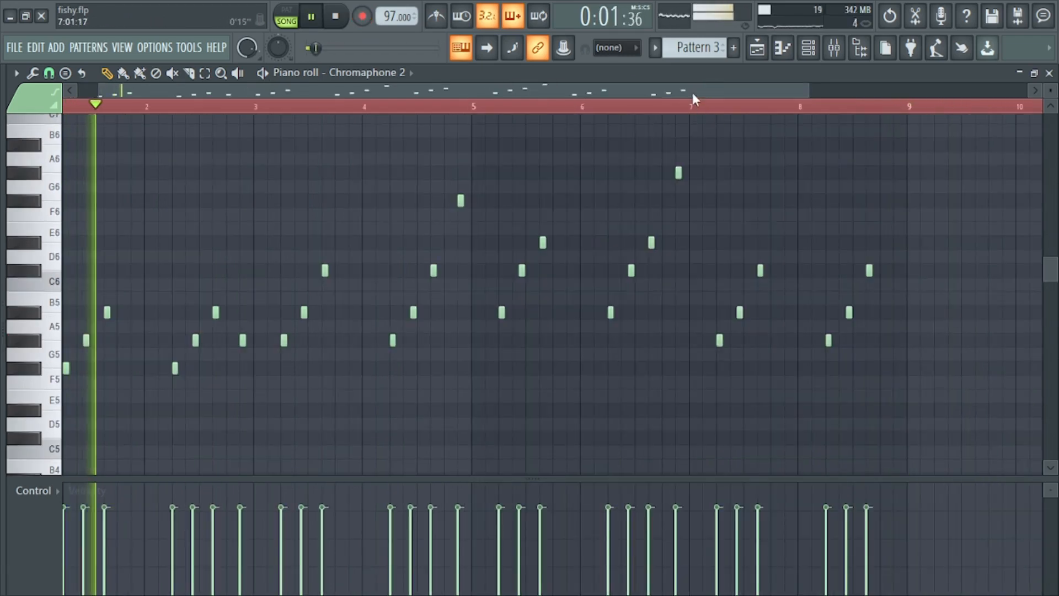
drag(693, 92, 614, 84)
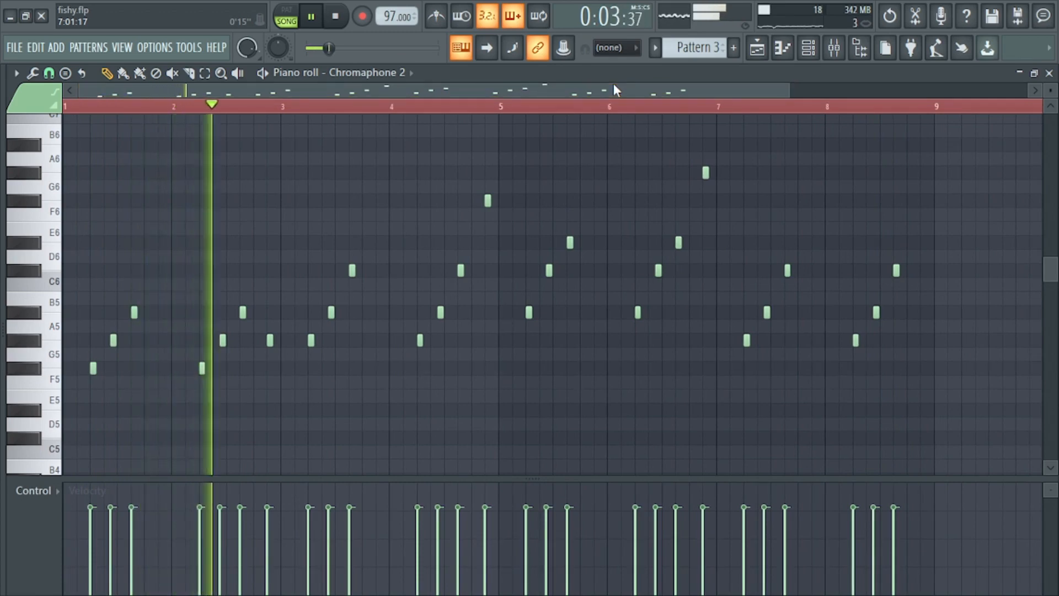
key(ctrl+s)
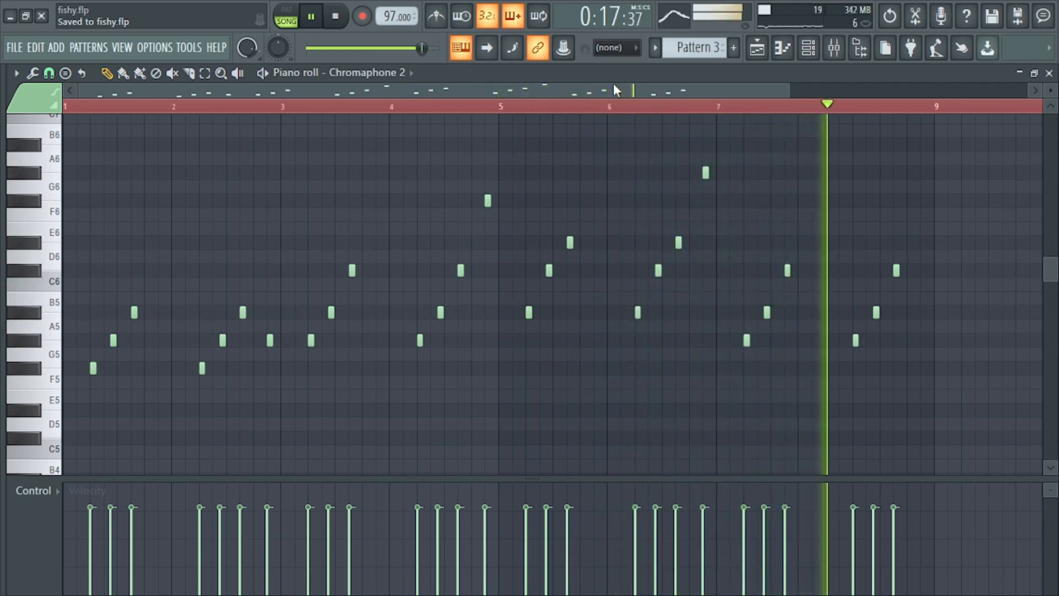
Load Purity's Soft EP Trem preset and write an eight-bar chord progression starting on F#5 in the piano roll
click(757, 48)
click(792, 53)
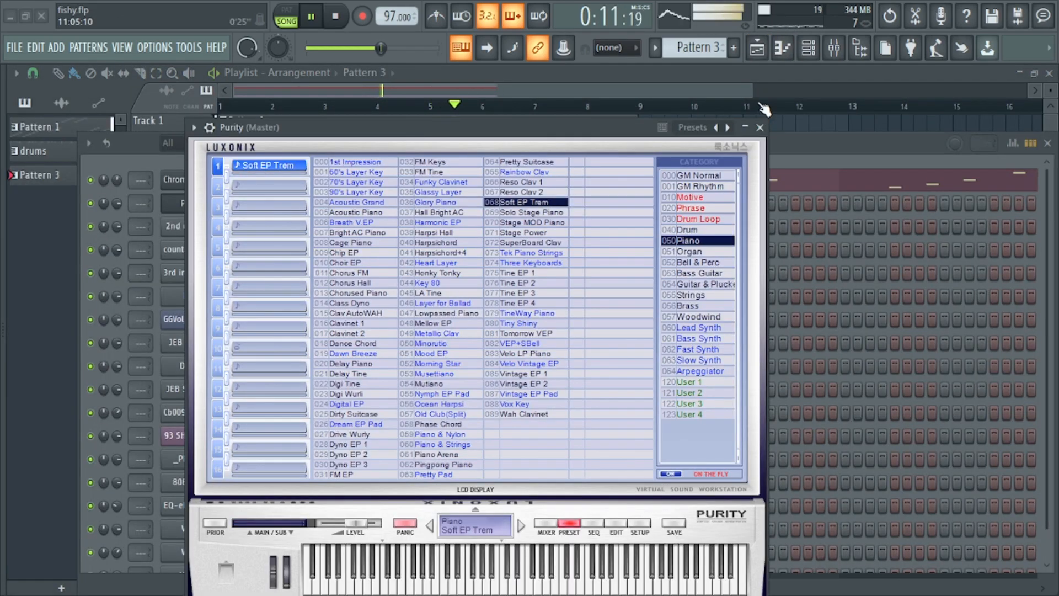
click(760, 128)
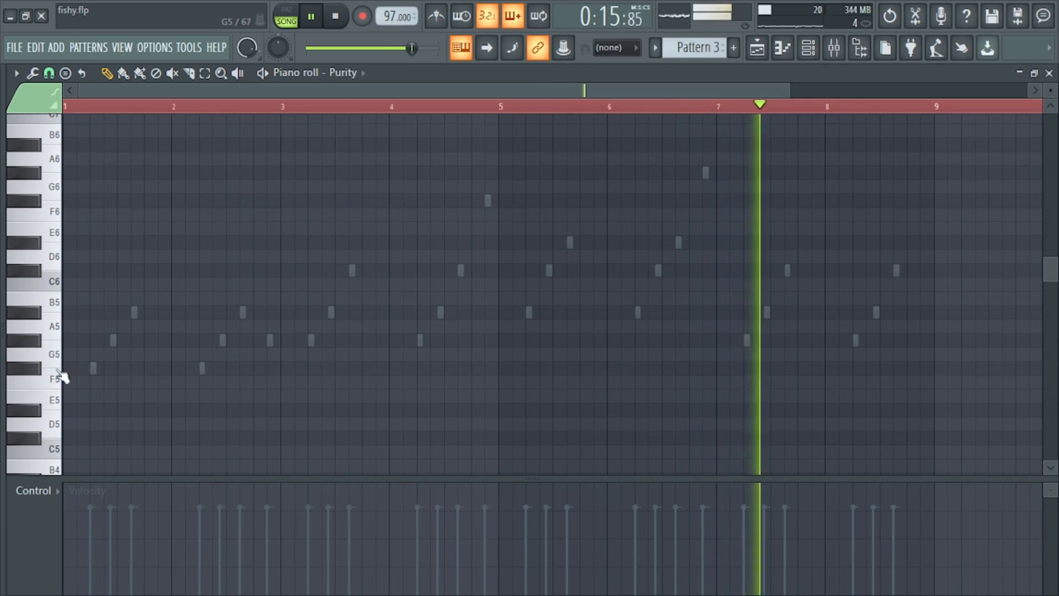
drag(67, 368, 168, 375)
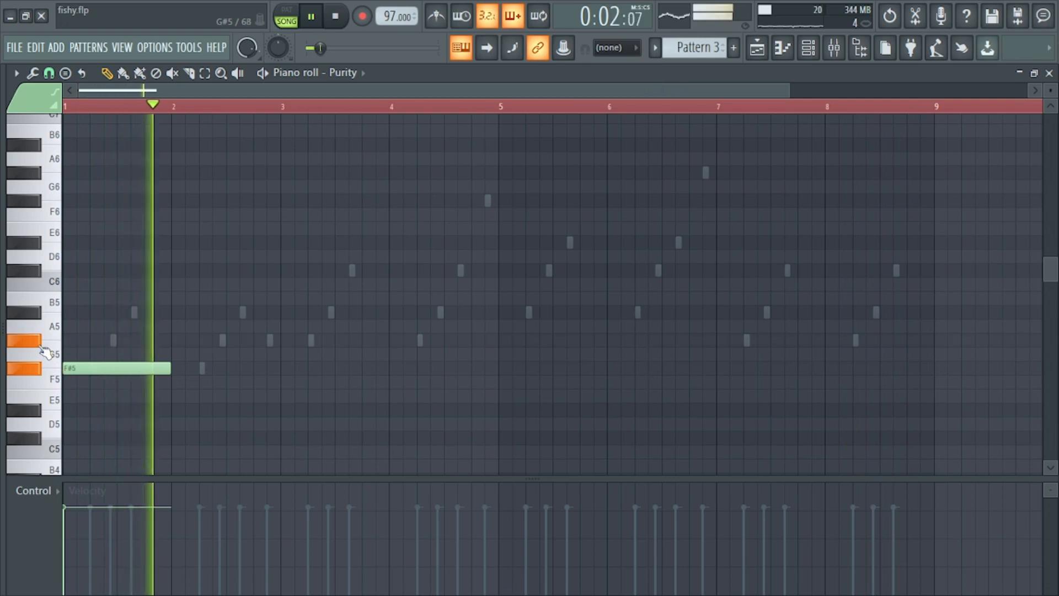
key(space)
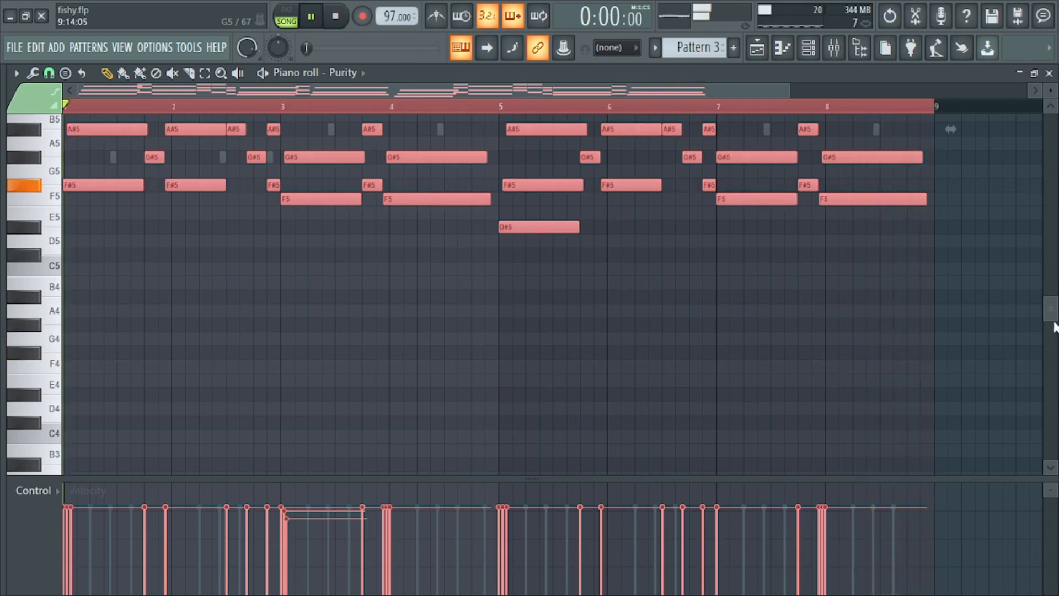
drag(1052, 307, 1055, 281)
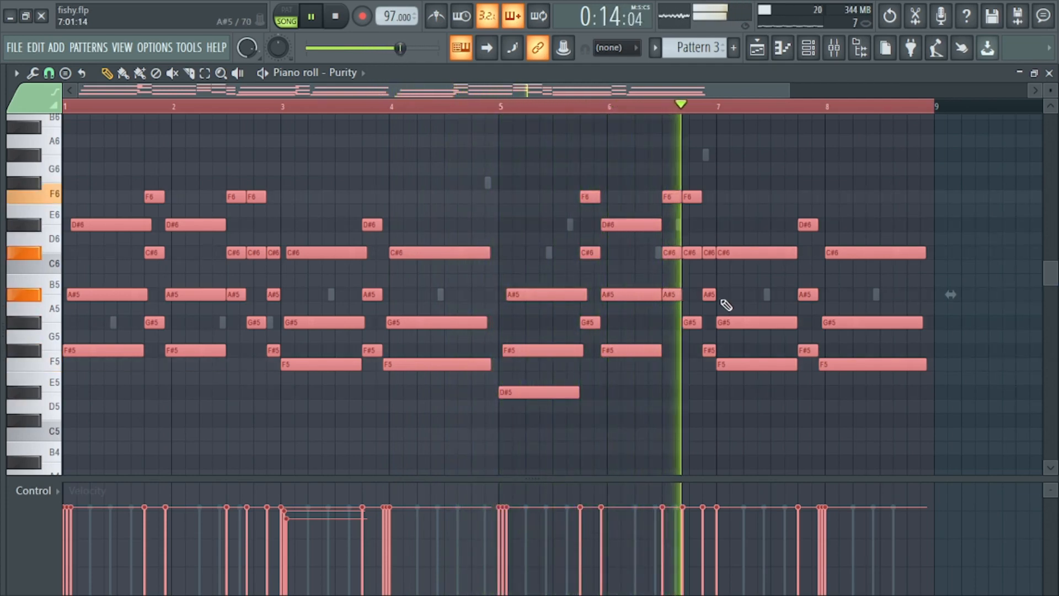
ctrl+click(602, 431)
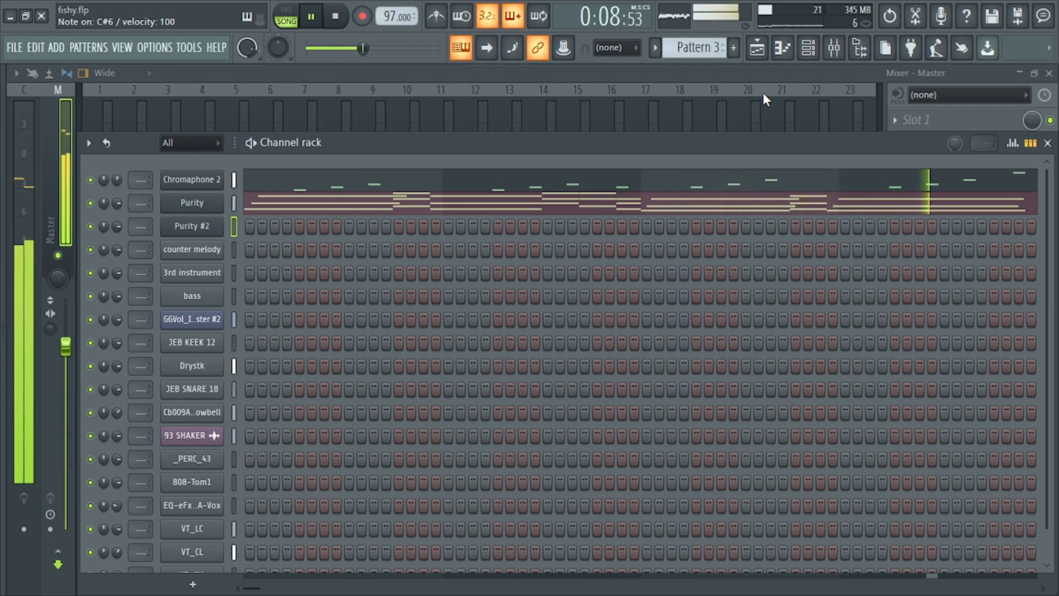
Record a melody for the Purity #2 channel in Pattern 3 as notes and automation
click(362, 16)
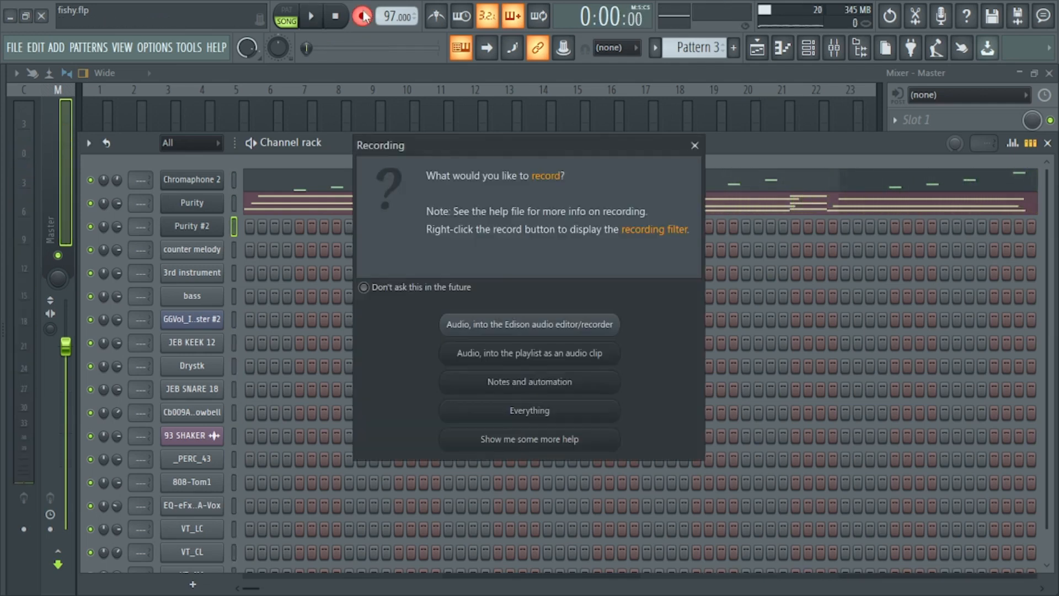
click(453, 388)
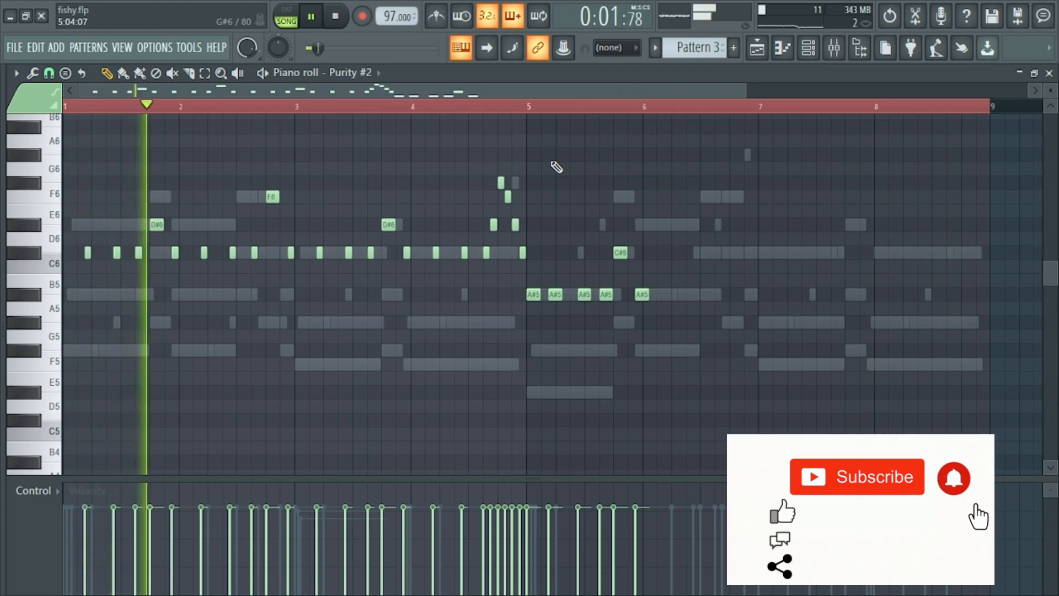
Copy the Purity #2 notes from early bar 2 through bar 4 into bars 6 to 8 and save the project
drag(521, 148, 69, 311)
drag(524, 135, 204, 291)
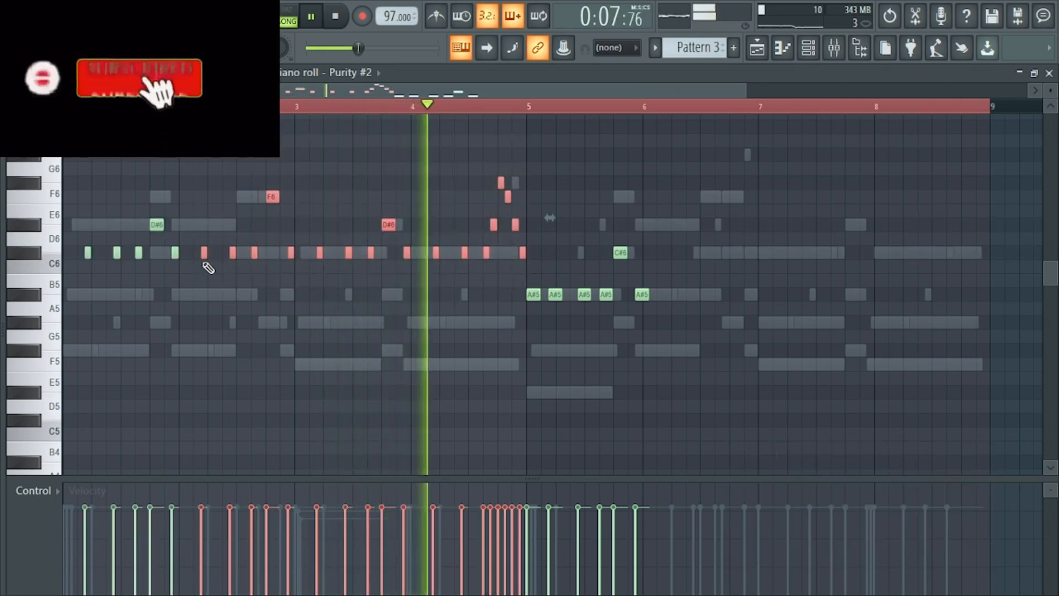
drag(203, 253, 668, 248)
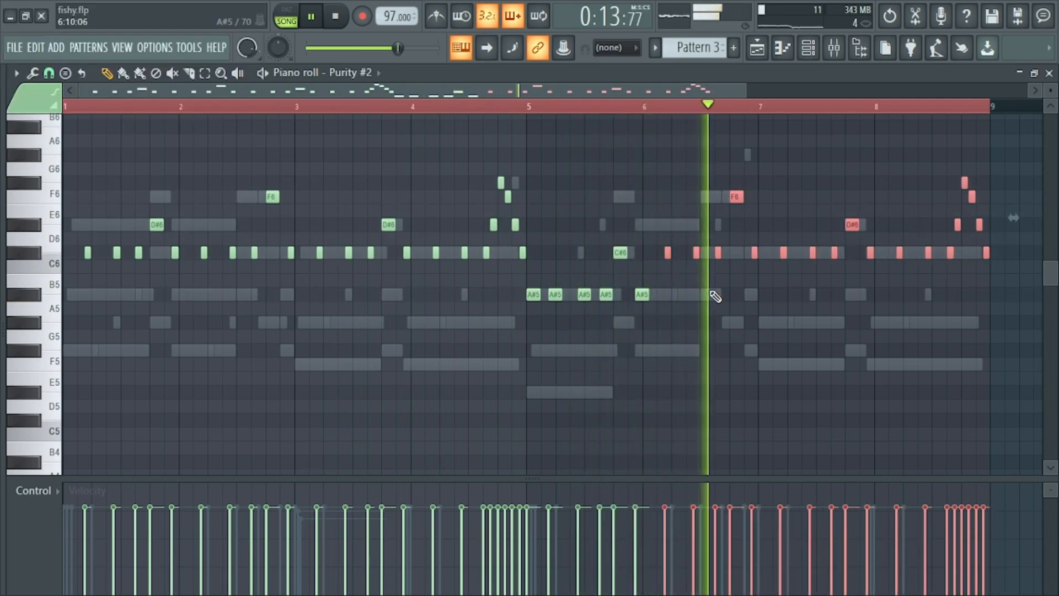
key(ctrl+d)
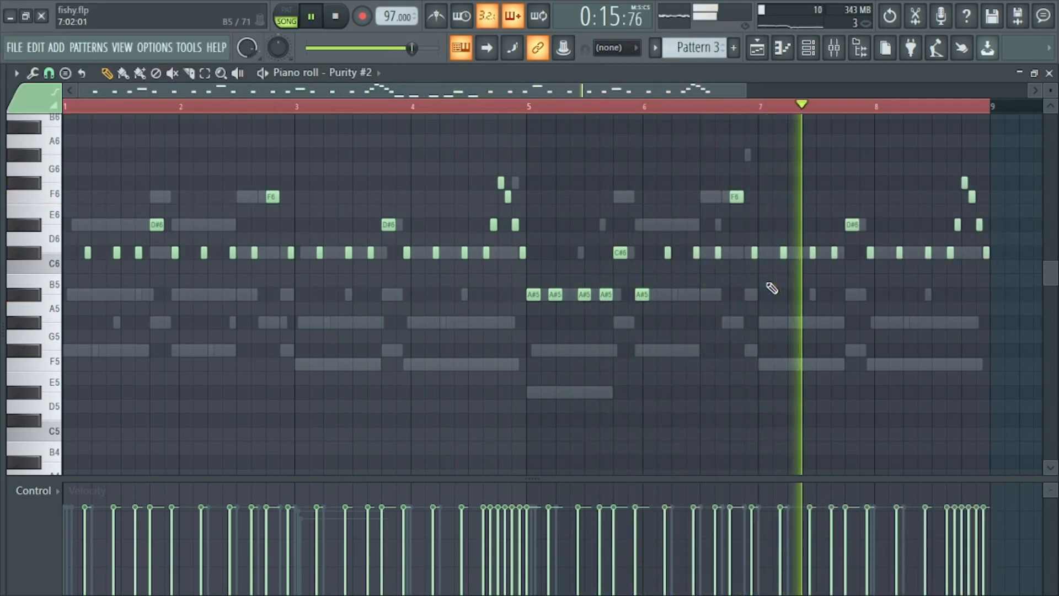
key(ctrl+s)
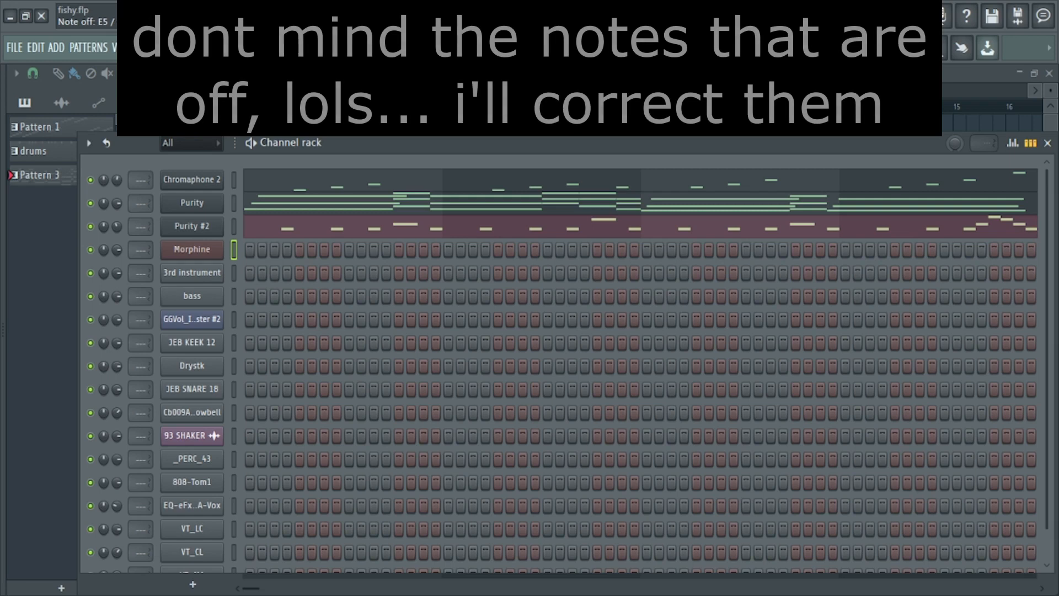
Record the Morphine melody in Pattern 3 and lengthen the short A#5 notes at the start of bar 2 to equal length
key(space)
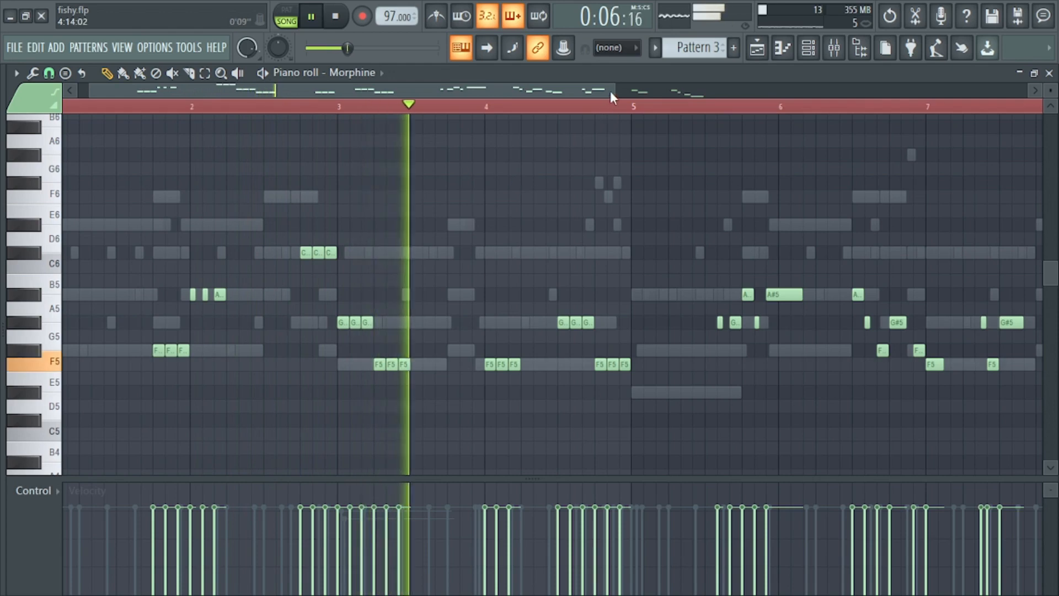
drag(615, 91, 364, 93)
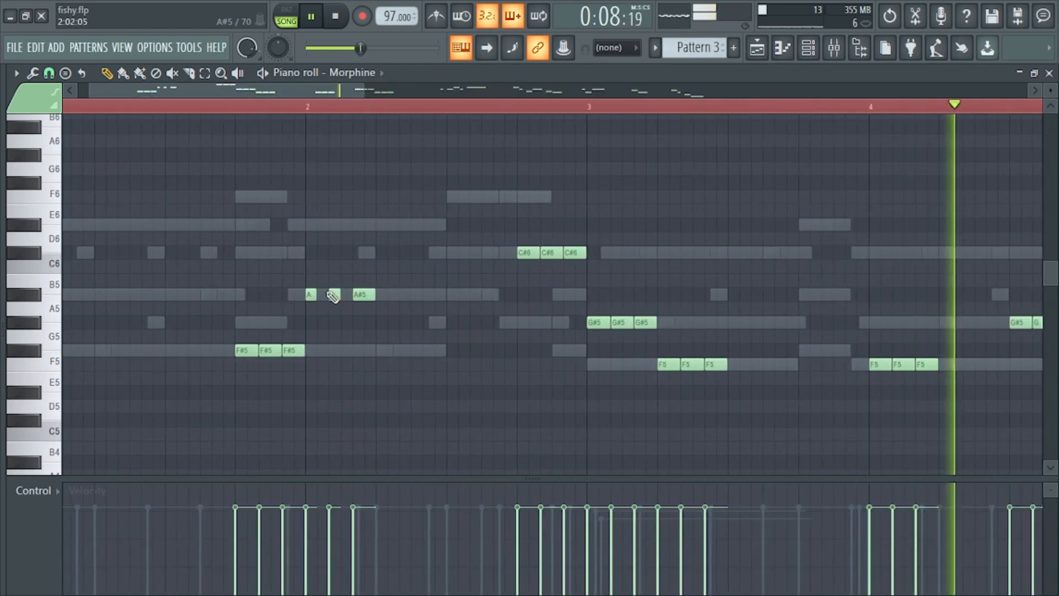
drag(315, 294, 325, 294)
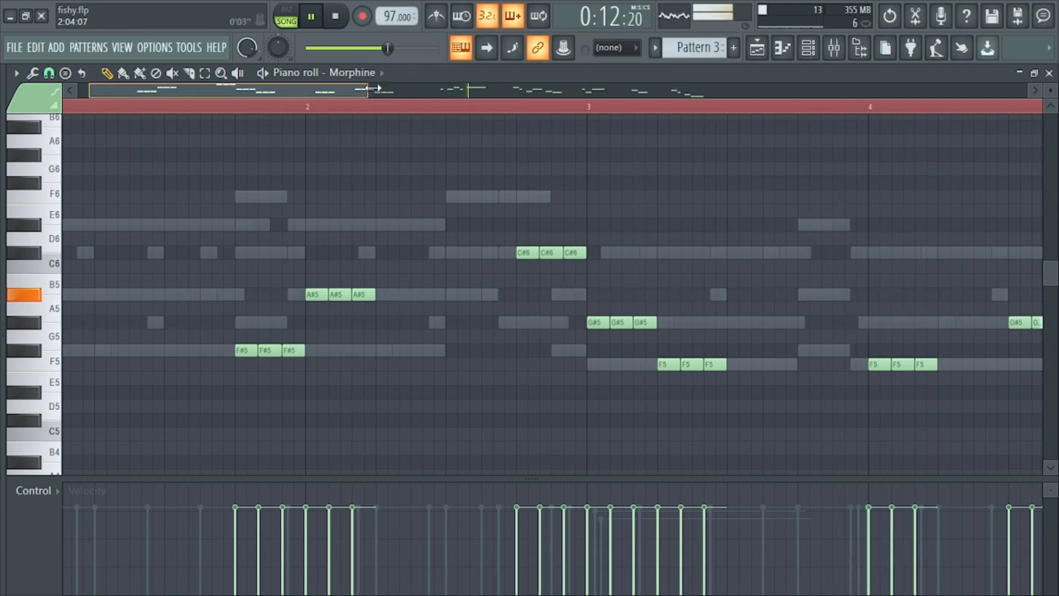
drag(365, 91, 546, 92)
Route the drum and percussion channels from JEB KEEK 12 to VT_MA to consecutive mixer tracks starting at Insert 6
click(812, 55)
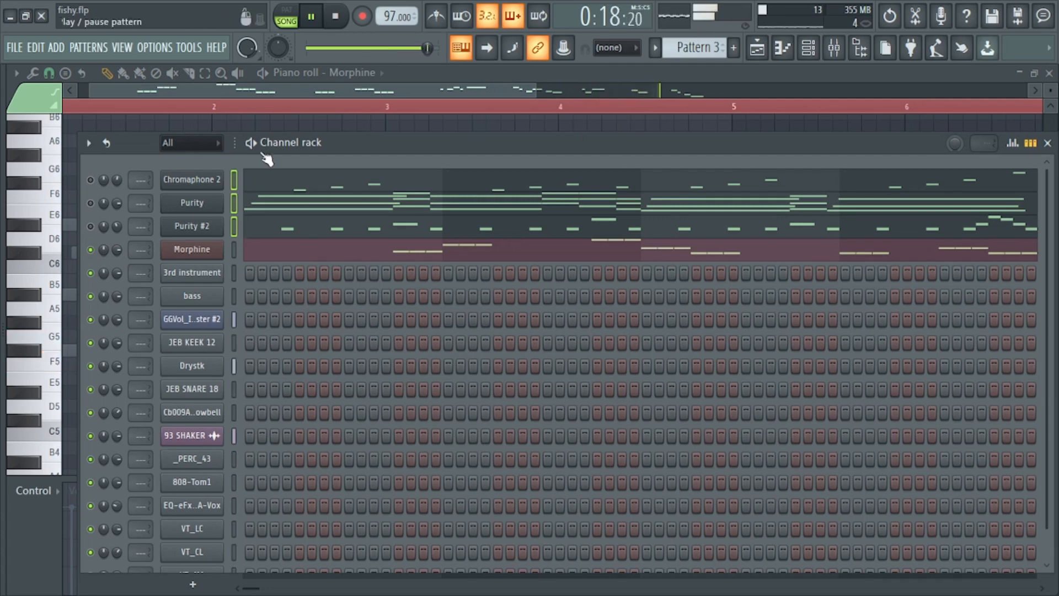
double_click(233, 175)
key(F9)
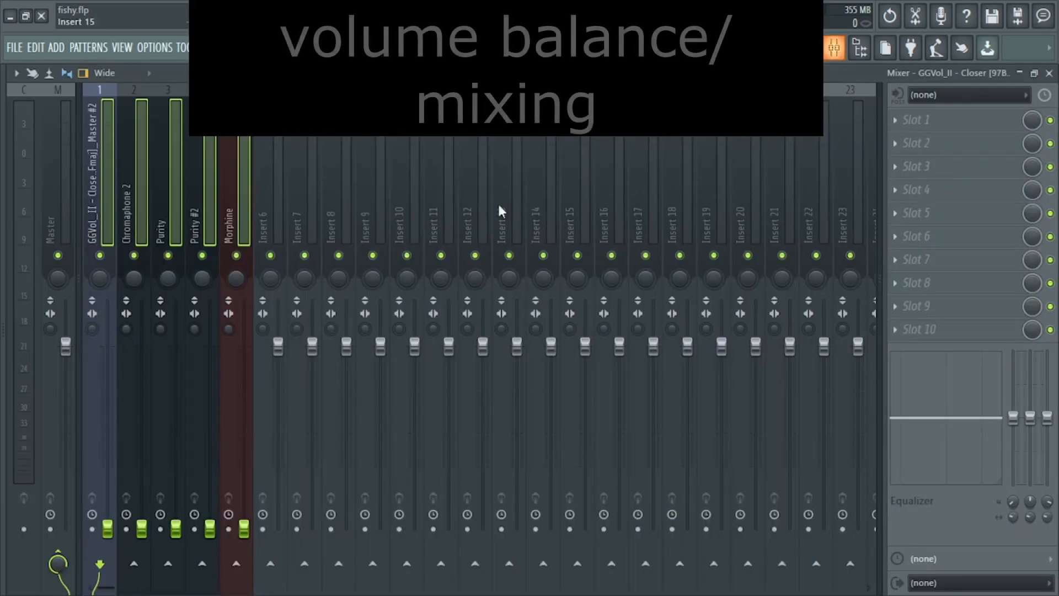
click(268, 219)
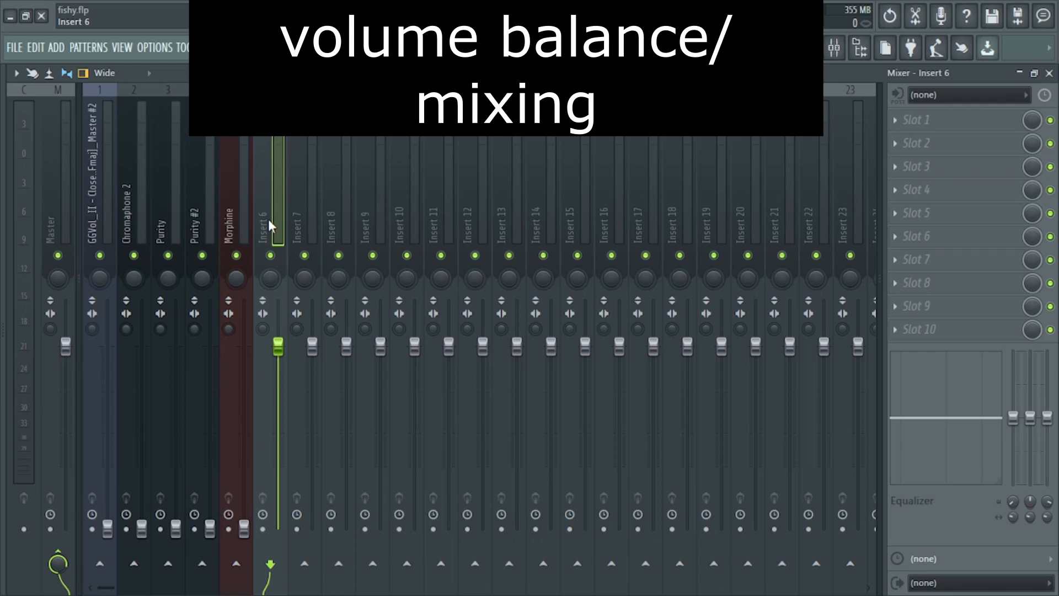
key(ctrl+l)
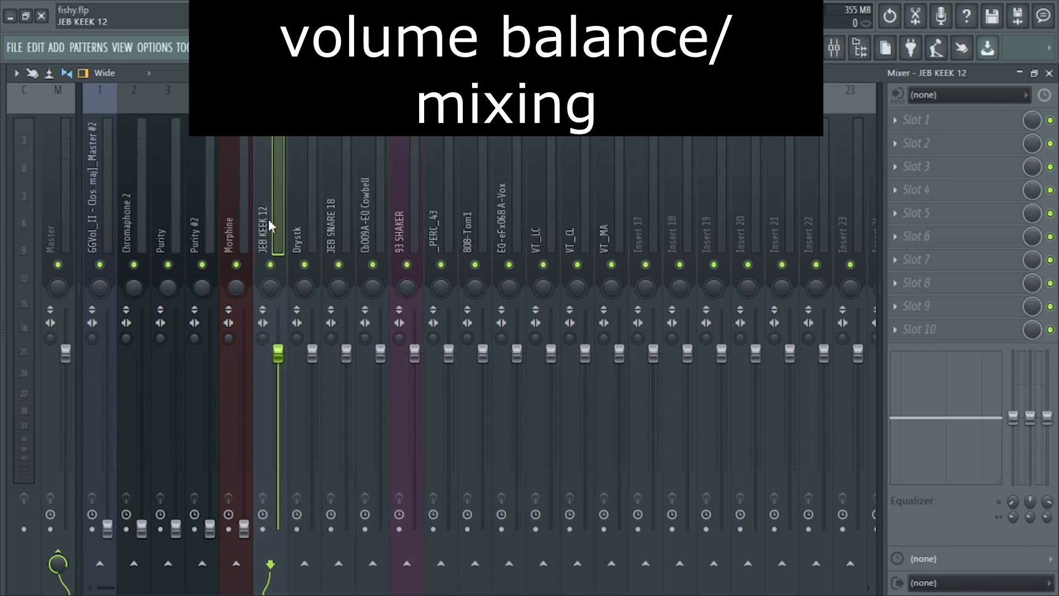
Lower the volume faders of the mixer tracks from Morphine to VT_MA together all the way down
click(608, 210)
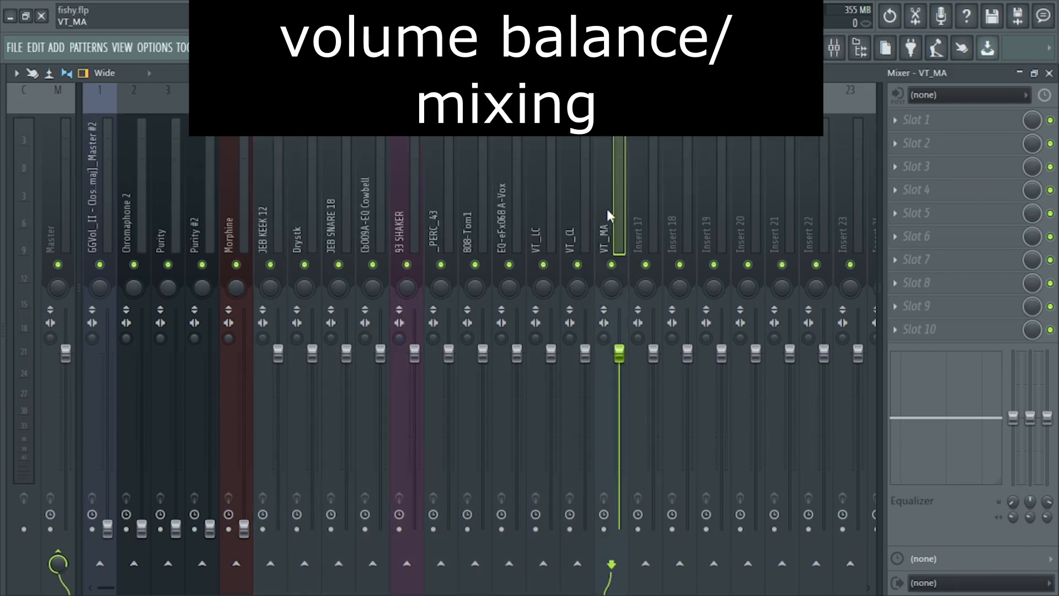
drag(607, 207, 245, 226)
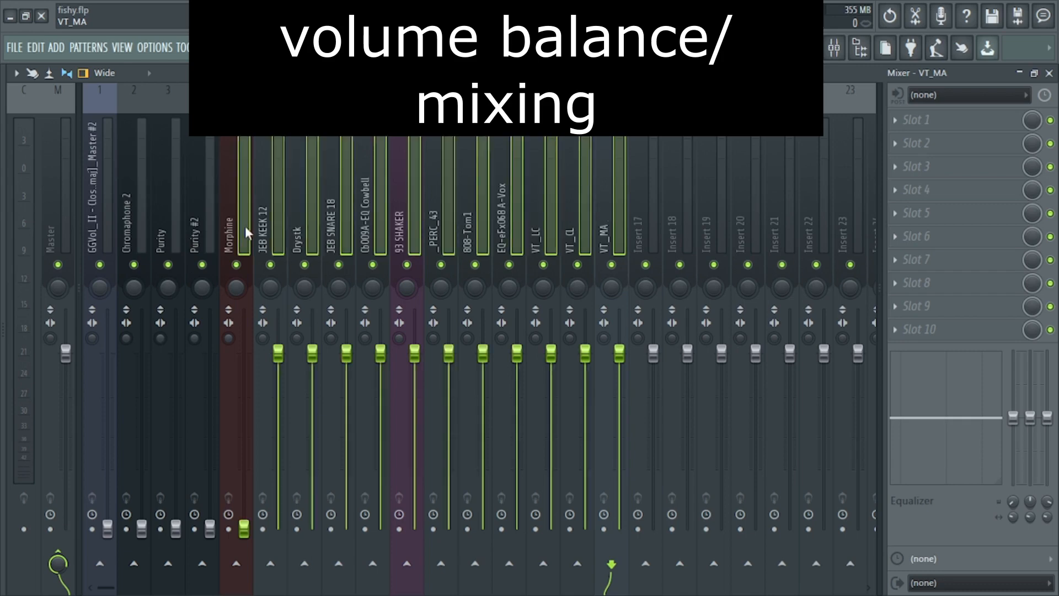
drag(278, 354, 278, 529)
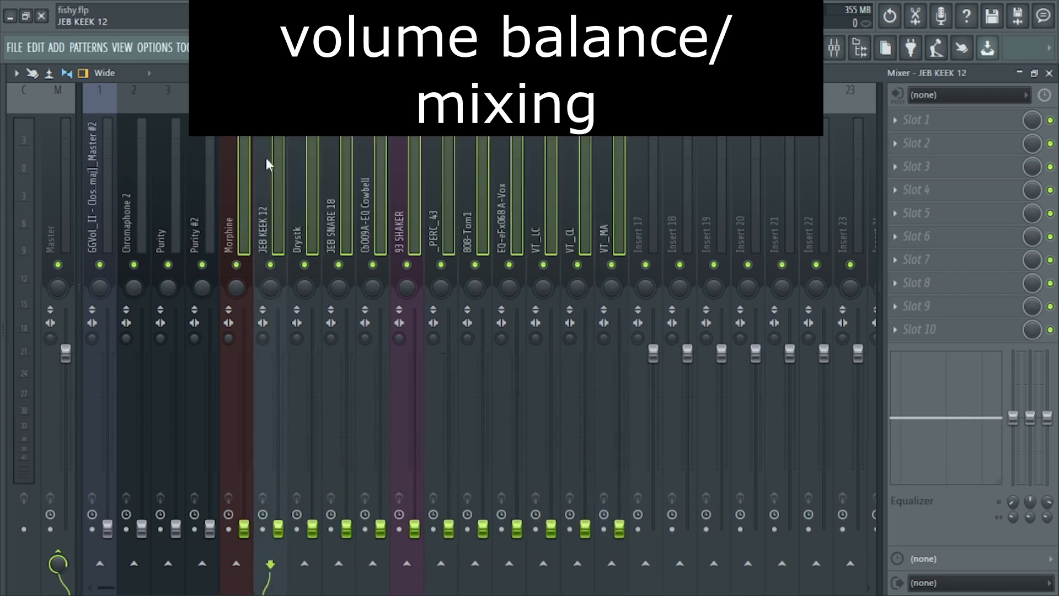
Raise the GGVol_II guitar loop's mixer volume to about 77% (-5.4 dB) during playback
drag(107, 529, 109, 390)
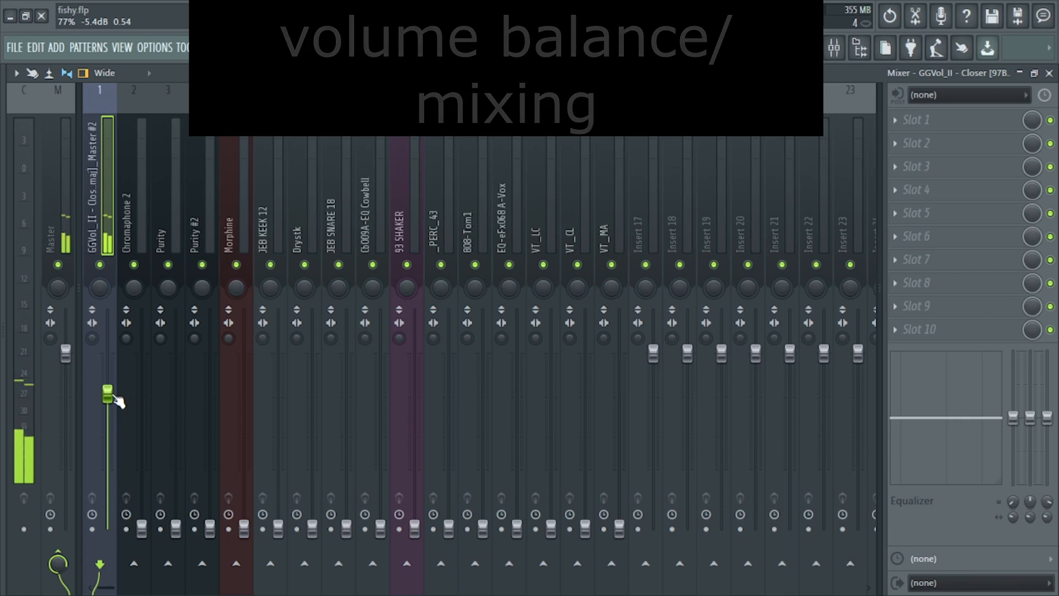
click(129, 231)
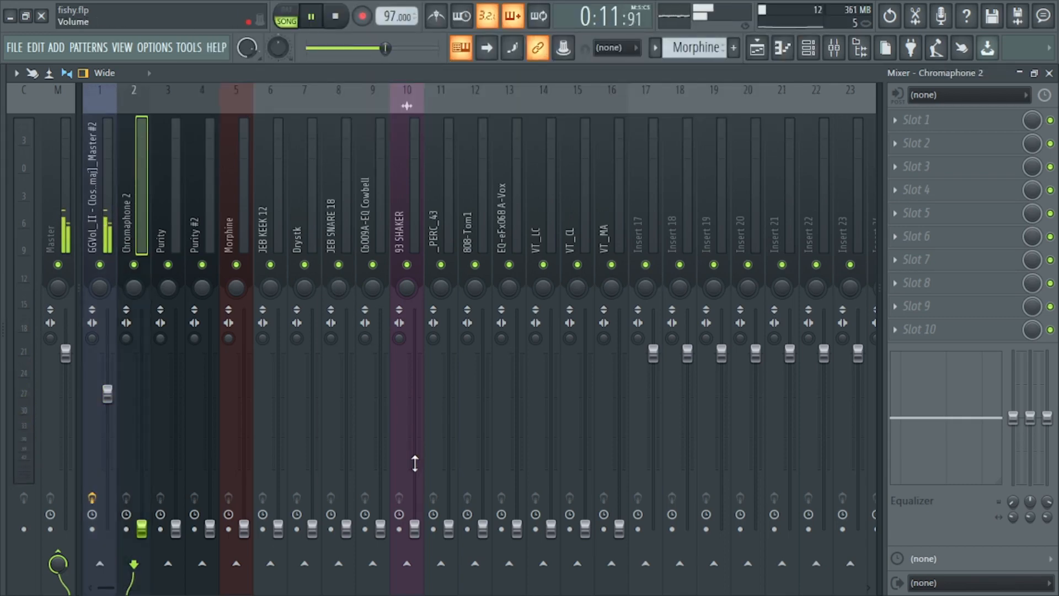
click(107, 394)
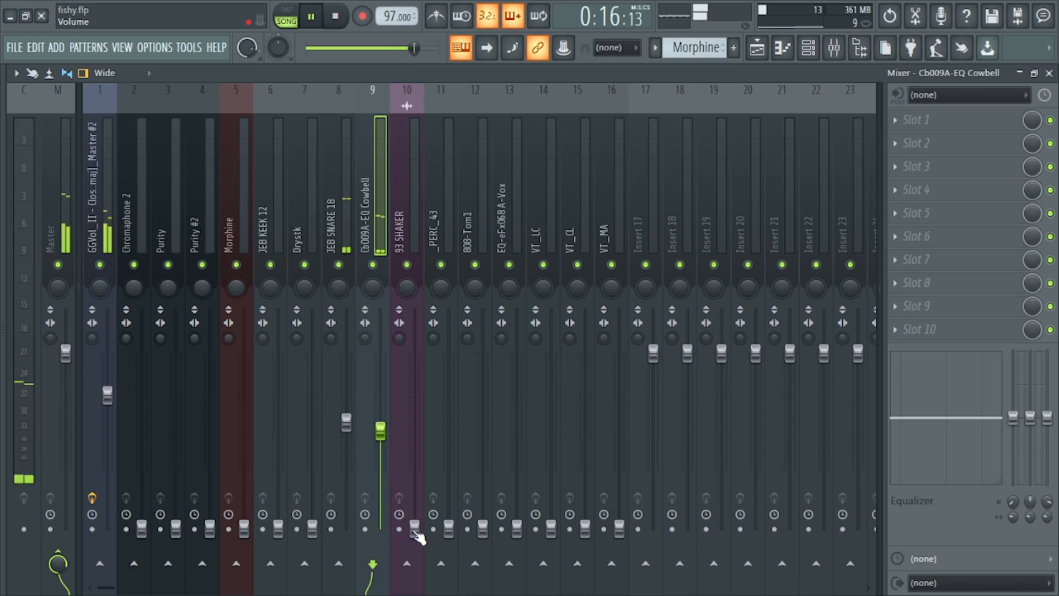
Balance the drum and percussion levels by ear on mixer tracks 6 to 16, raising _PERC_43 slightly above its first level
drag(414, 528, 414, 459)
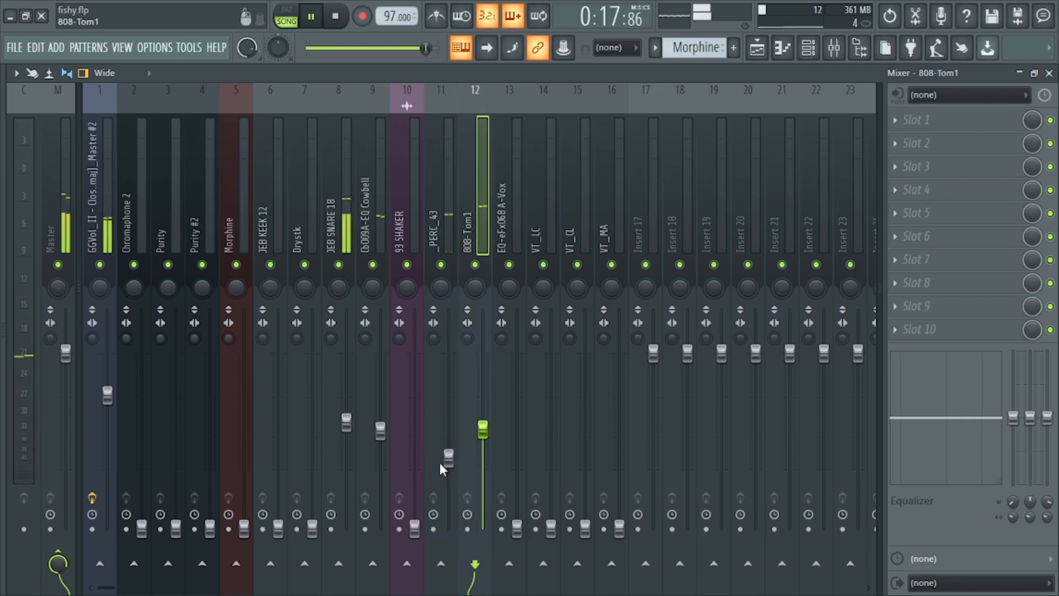
drag(450, 459, 450, 456)
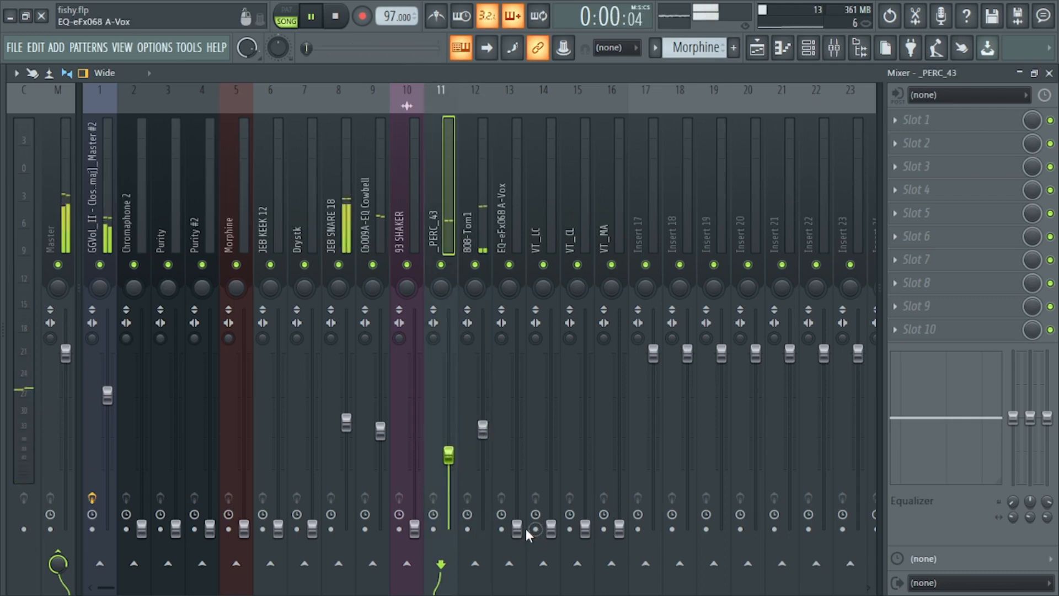
drag(516, 528, 516, 525)
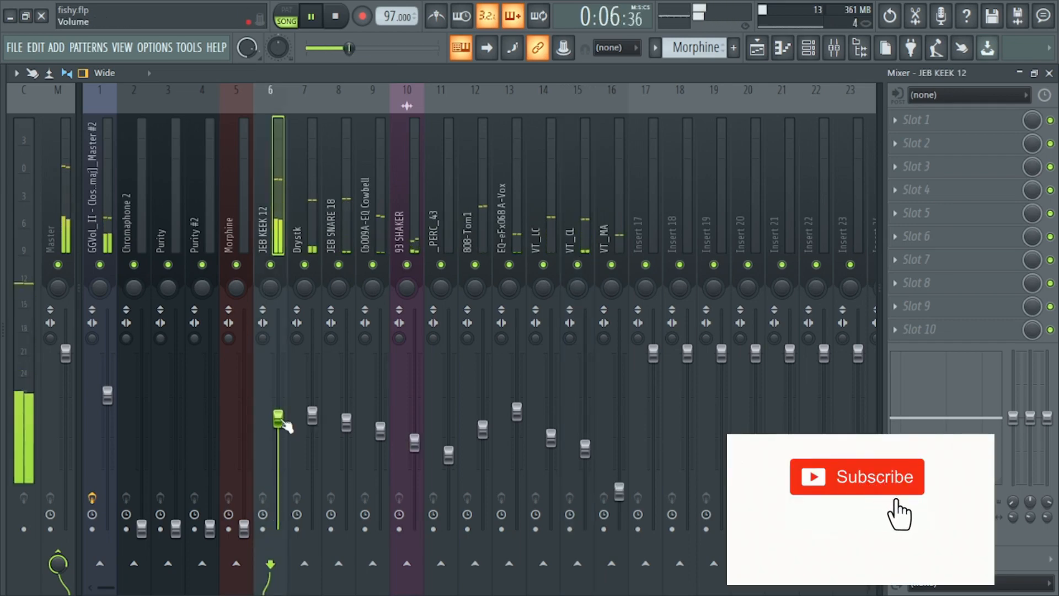
drag(312, 414, 312, 411)
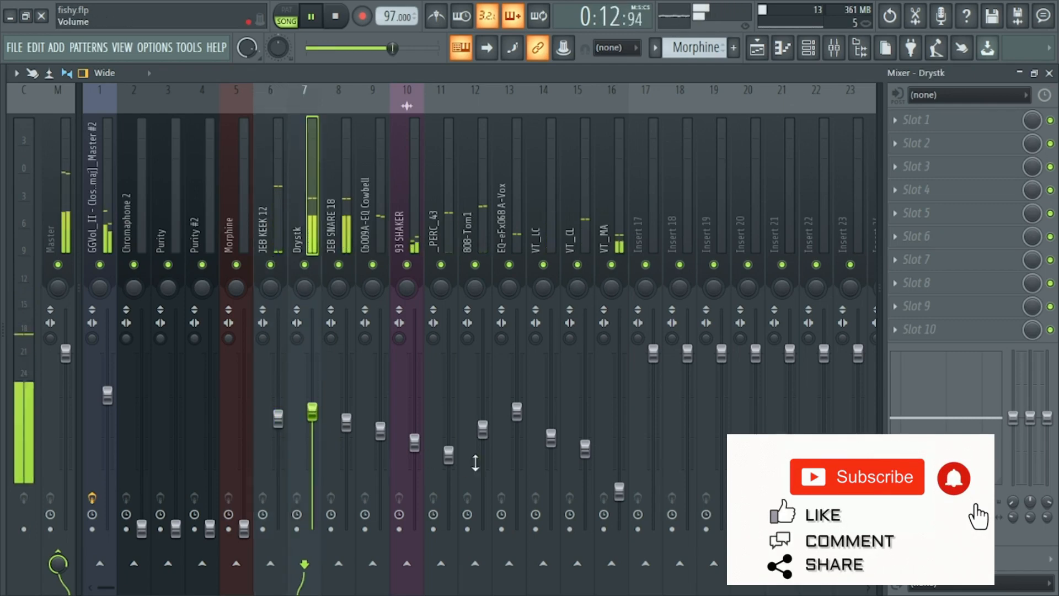
drag(449, 455, 448, 436)
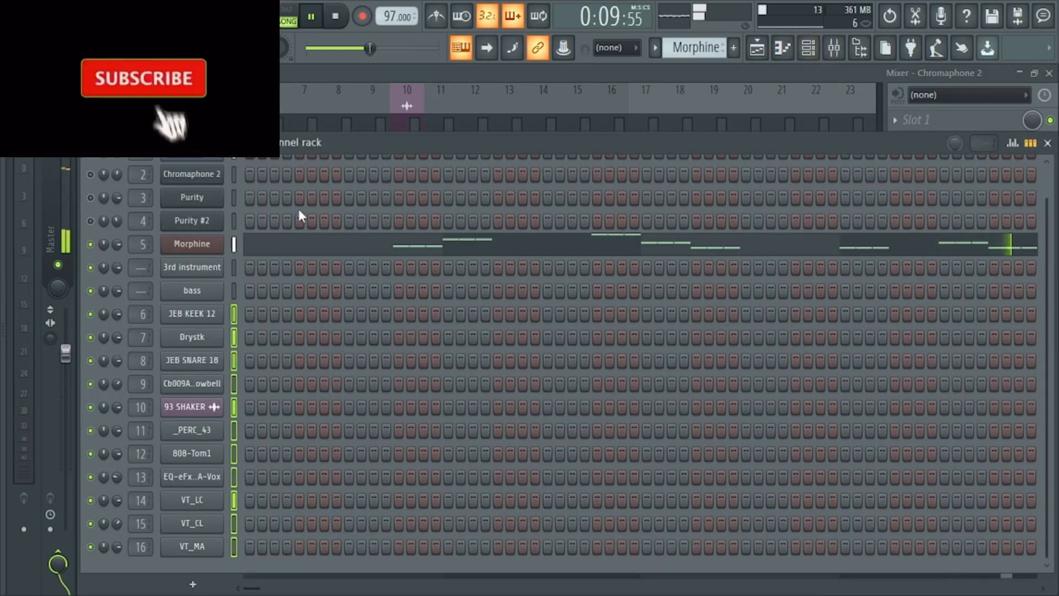
Unmute the melodic channels, then pan Chromaphone 2 to the left and set its mixer volume slightly below the guitar loop's
scroll(1000, 237, up, 1)
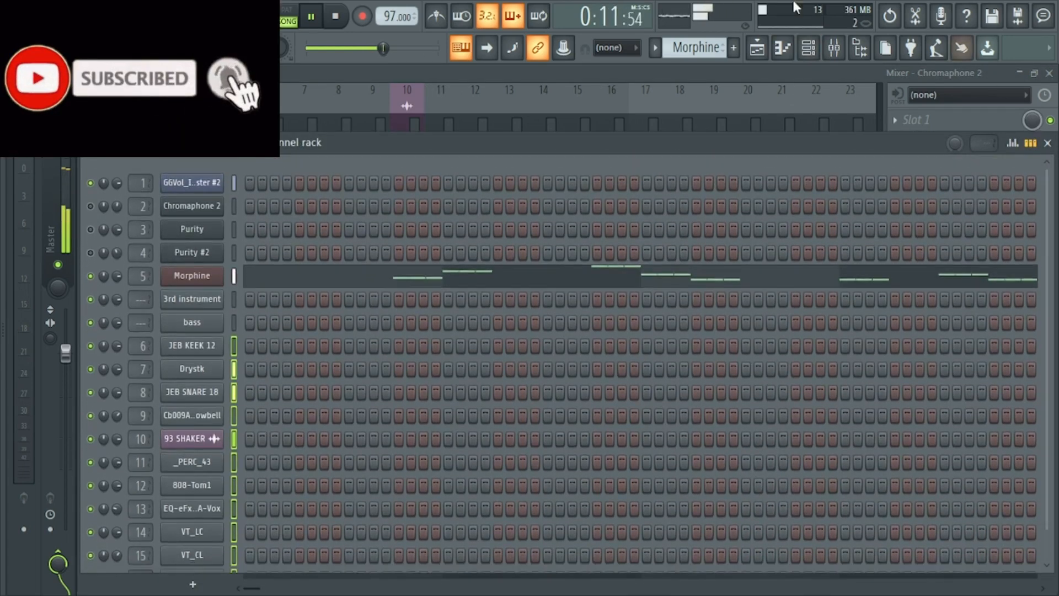
click(90, 250)
click(57, 219)
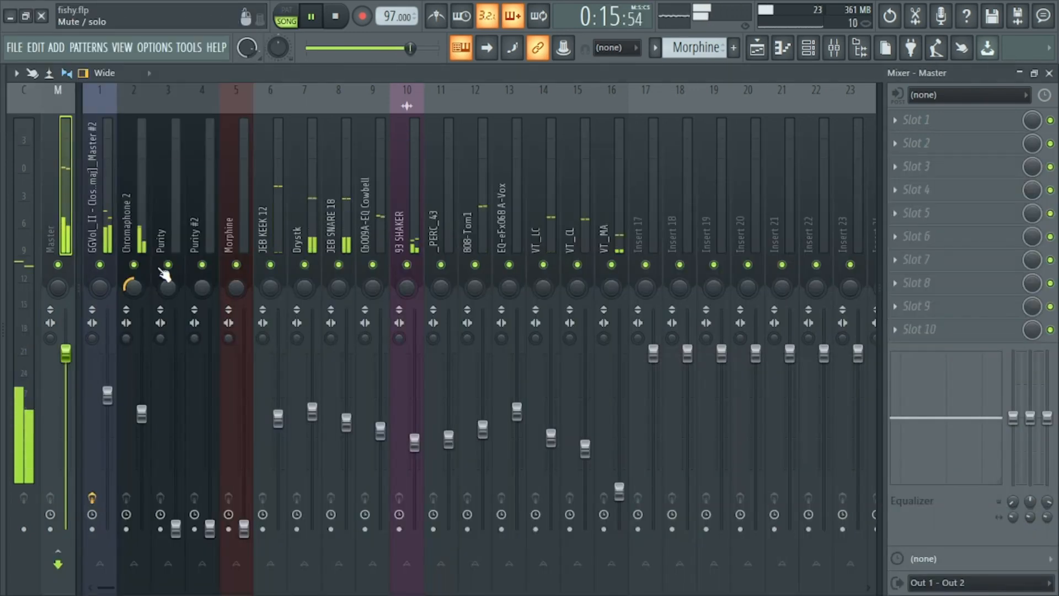
click(141, 289)
drag(141, 429, 141, 448)
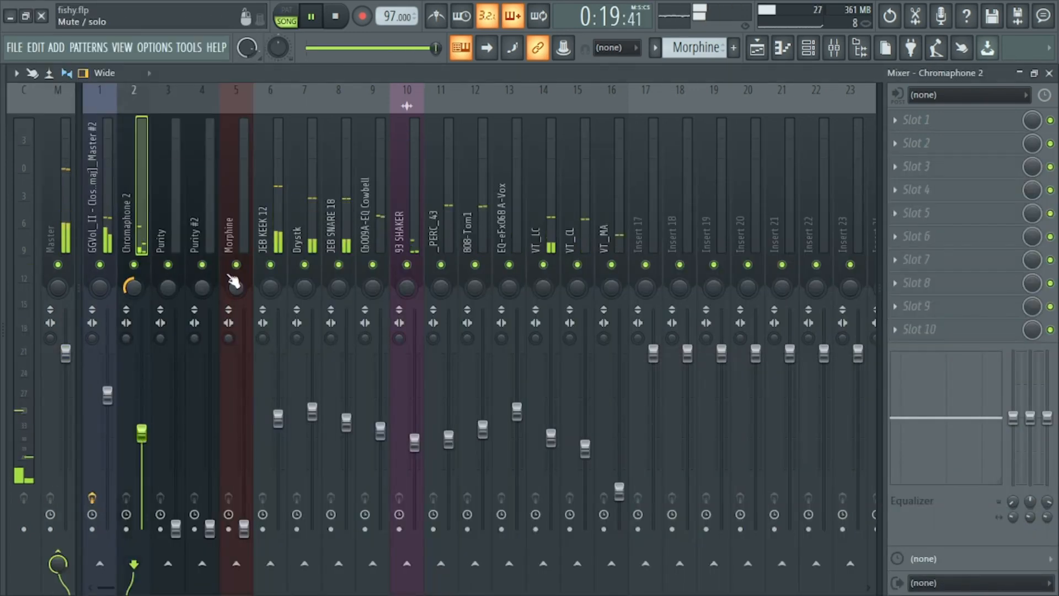
Pan Morphine right at about -13.1 dB, and raise Purity to about -10.6 dB with Purity #2 slightly lower
drag(236, 287, 236, 265)
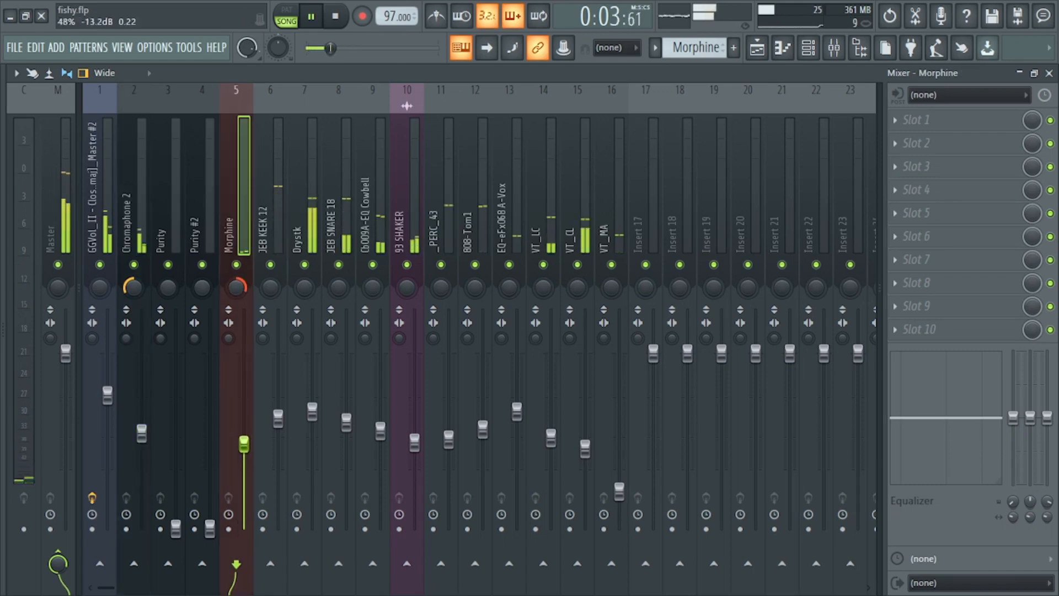
drag(244, 443, 243, 475)
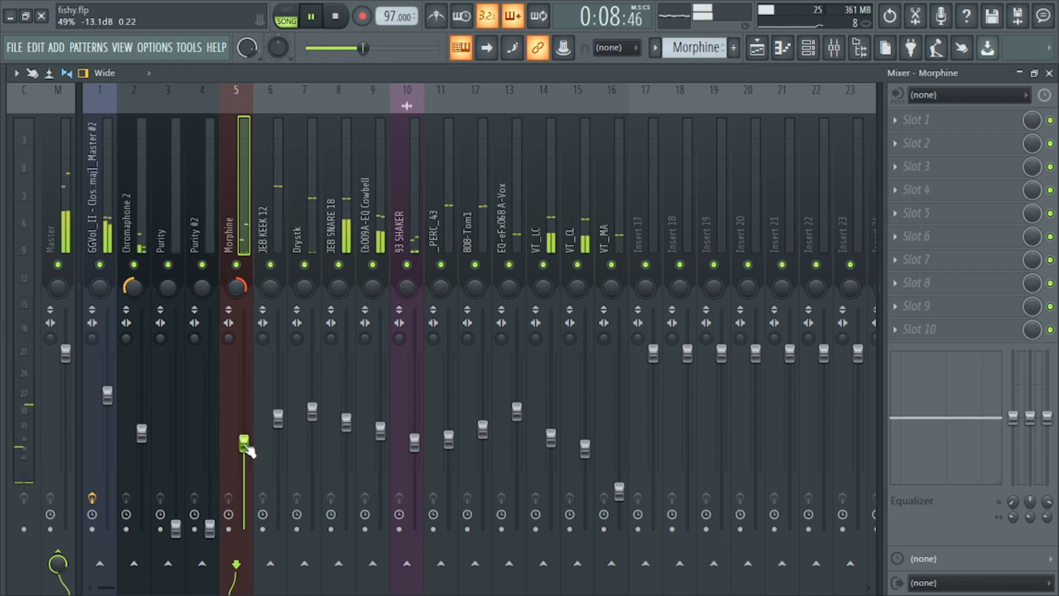
drag(210, 528, 210, 441)
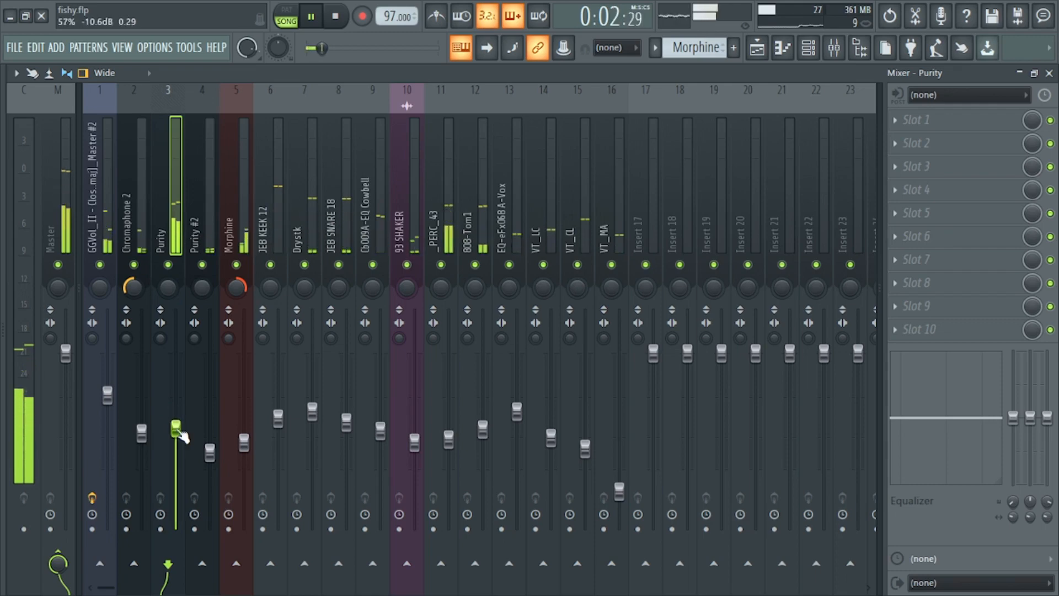
drag(177, 430, 178, 432)
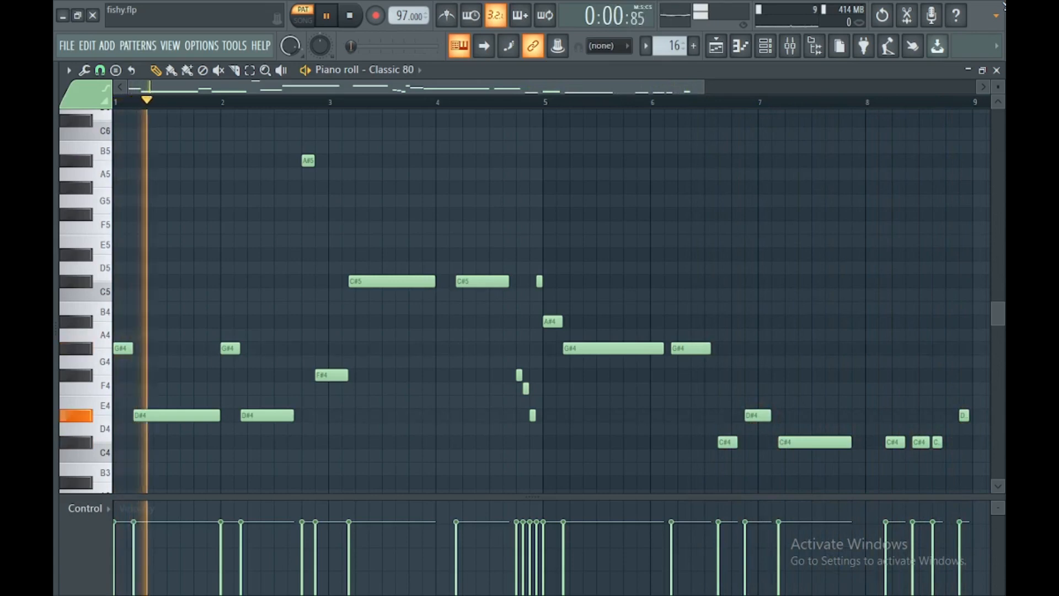
key(space)
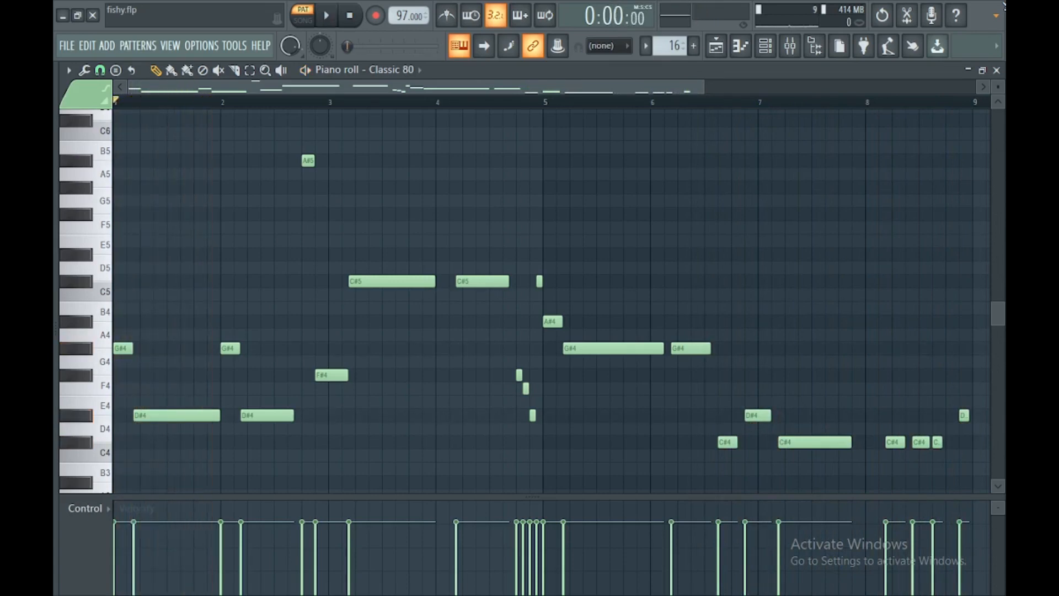